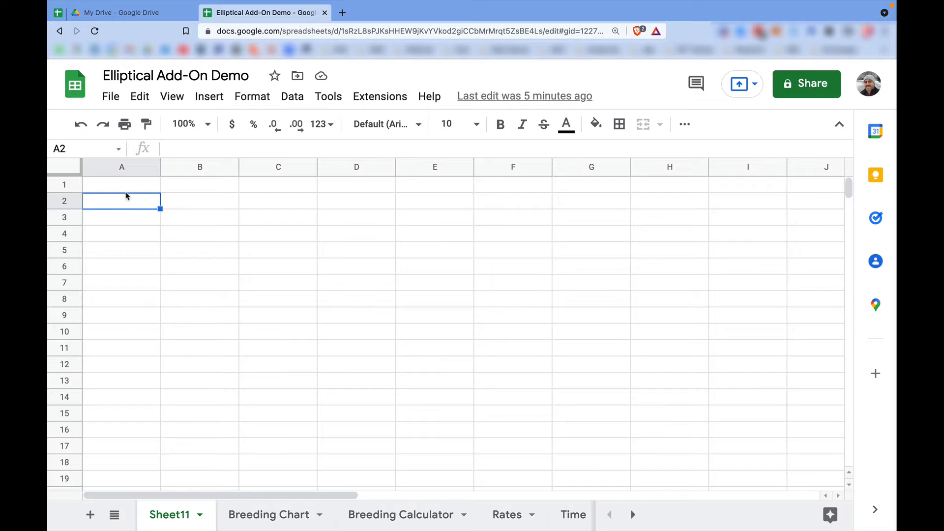
Look up the Elliptical add-on in the Google Workspace Marketplace, open its listing, and close the marketplace.
{"action": "left_click", "coordinate": [126, 191]}
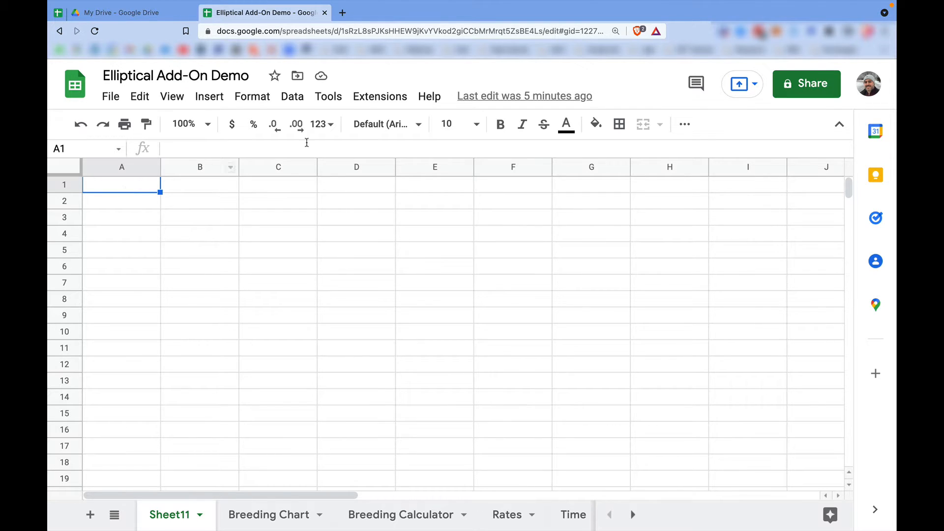
{"action": "left_click", "coordinate": [380, 98]}
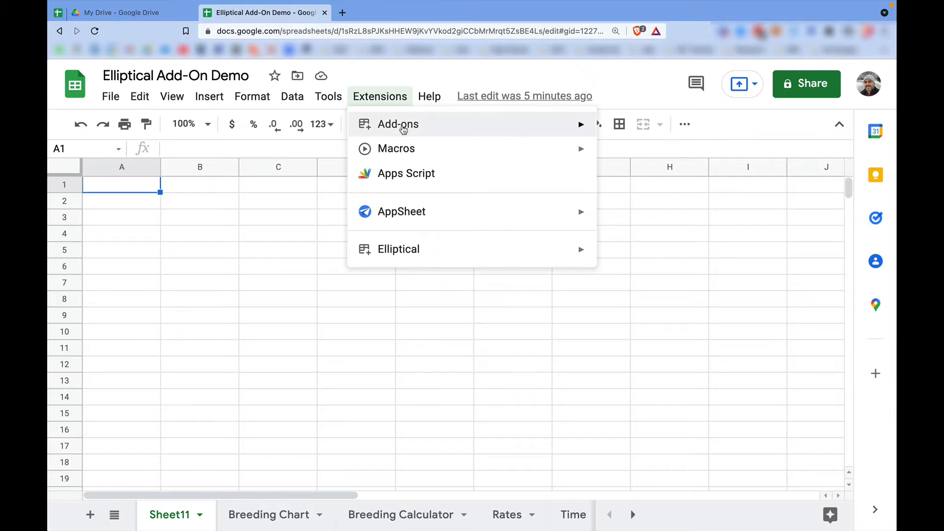
{"action": "mouse_move", "coordinate": [403, 129]}
{"action": "left_click", "coordinate": [658, 126]}
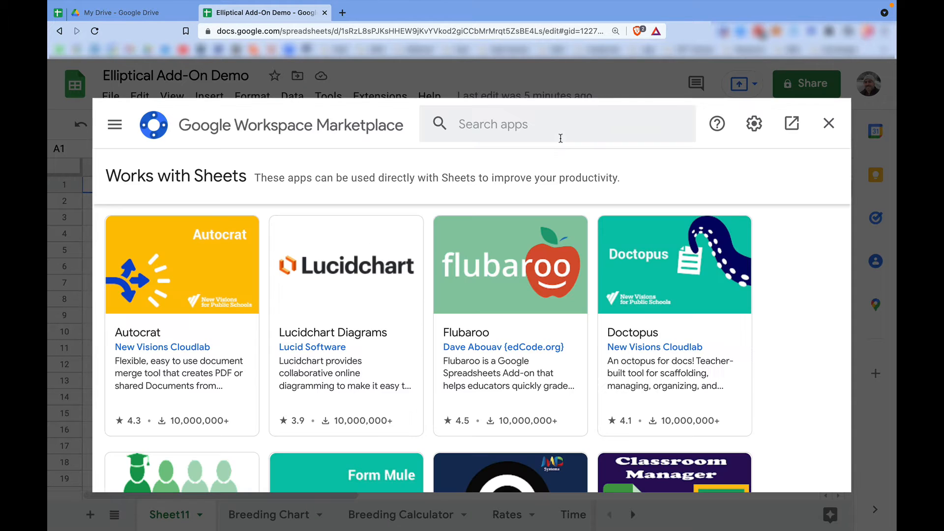
{"action": "left_click", "coordinate": [558, 126]}
{"action": "type", "text": "Ellip"}
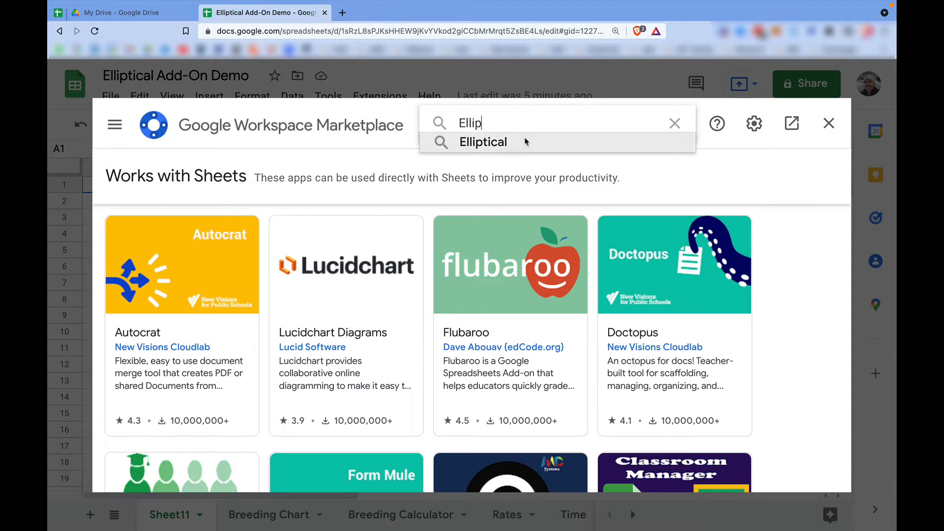
{"action": "left_click", "coordinate": [497, 143]}
{"action": "left_click", "coordinate": [187, 279]}
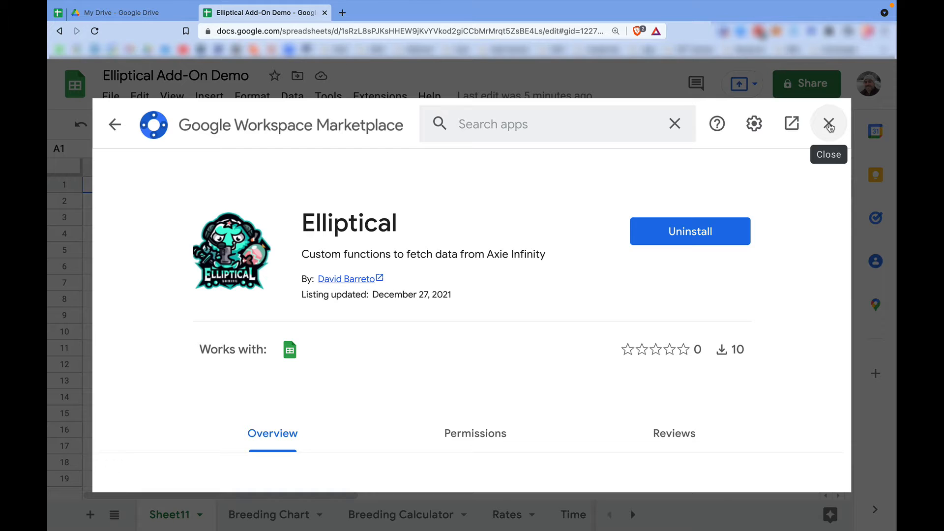
{"action": "left_click", "coordinate": [829, 125]}
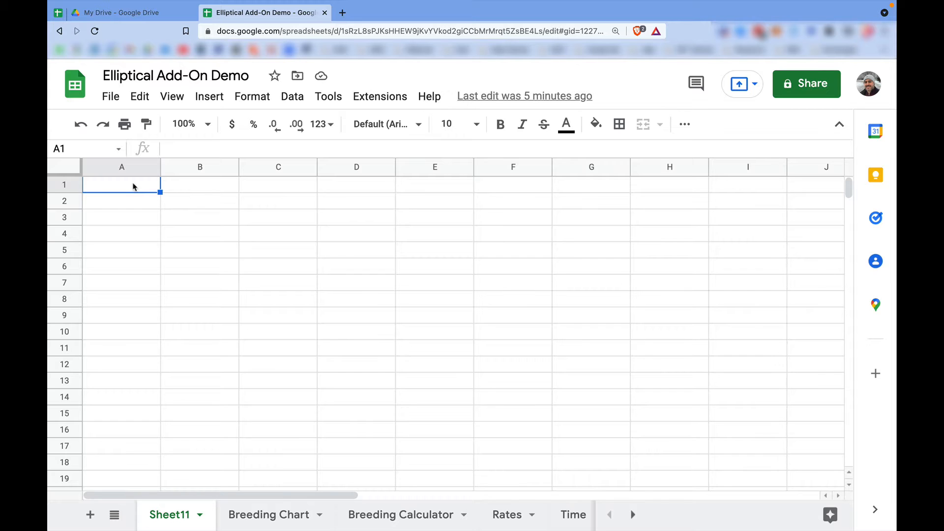
Enter the heading Offspring in cell A1 and the value 1 in the cell below it.
{"action": "type", "text": "Off"}
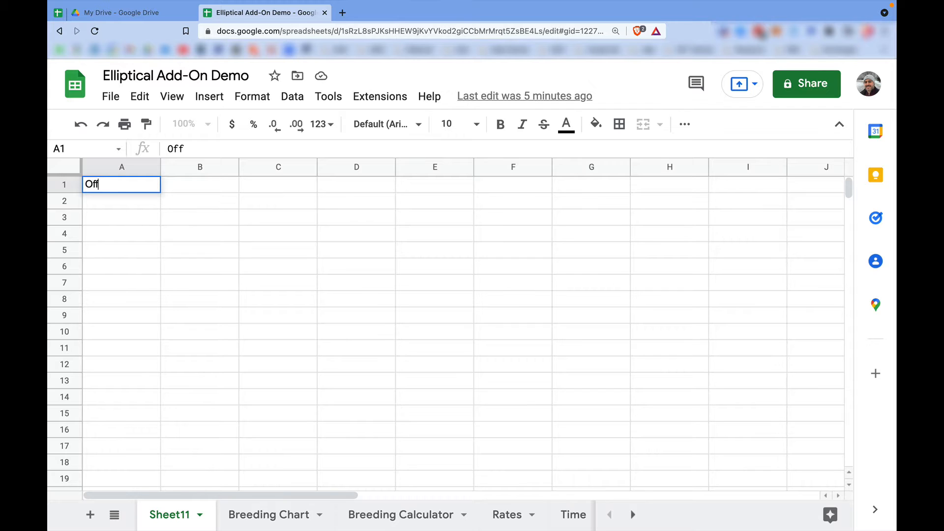
{"action": "type", "text": "spring"}
{"action": "key", "text": "Return"}
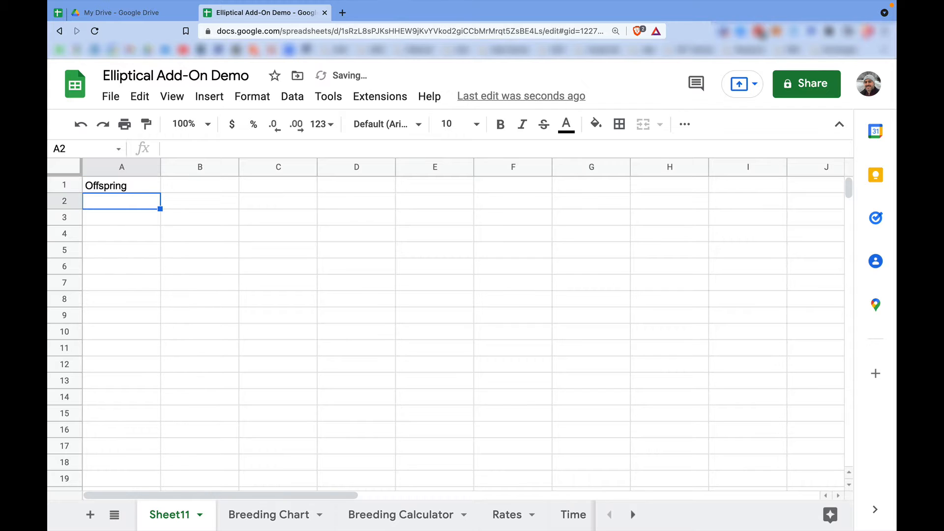
{"action": "type", "text": "1"}
{"action": "key", "text": "Return"}
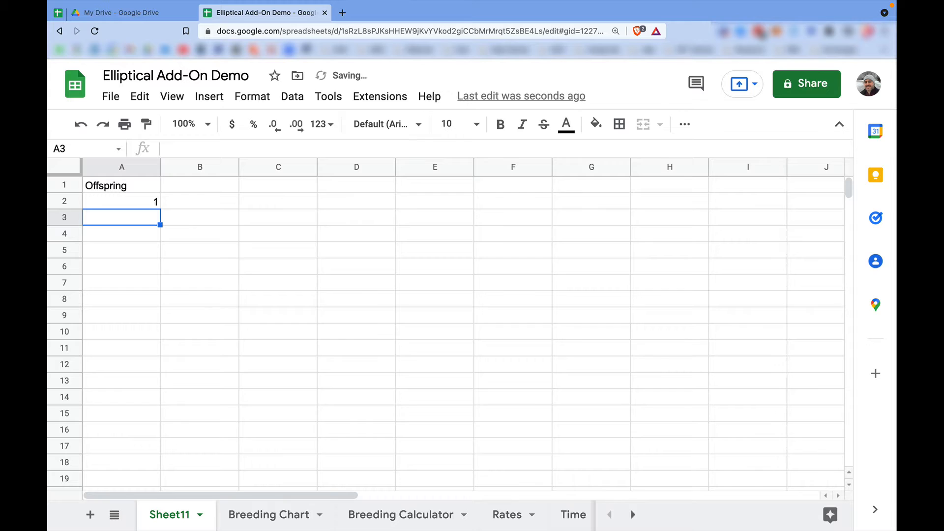
{"action": "key", "text": "Up"}
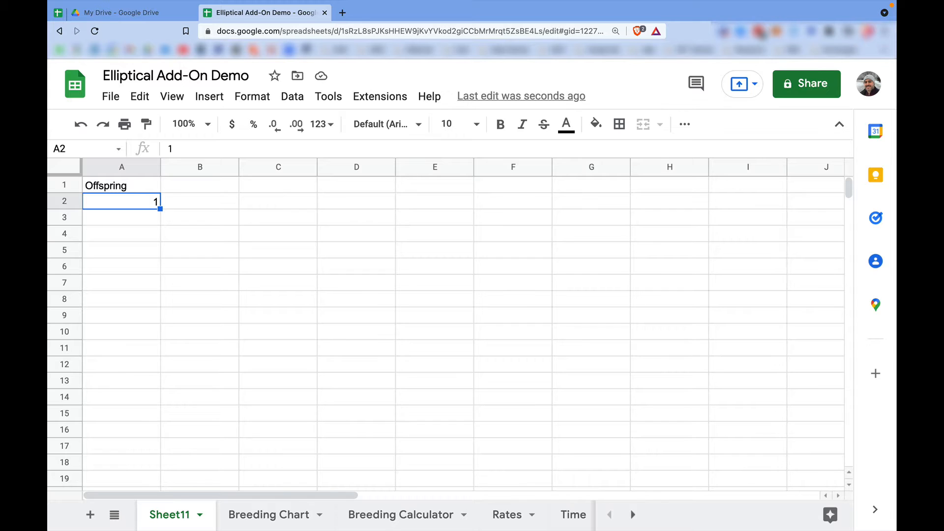
{"action": "type", "text": "2"}
{"action": "key", "text": "Return"}
{"action": "type", "text": "3"}
{"action": "key", "text": "Return"}
{"action": "key", "text": "Up"}
{"action": "key", "text": "Up"}
{"action": "type", "text": "2"}
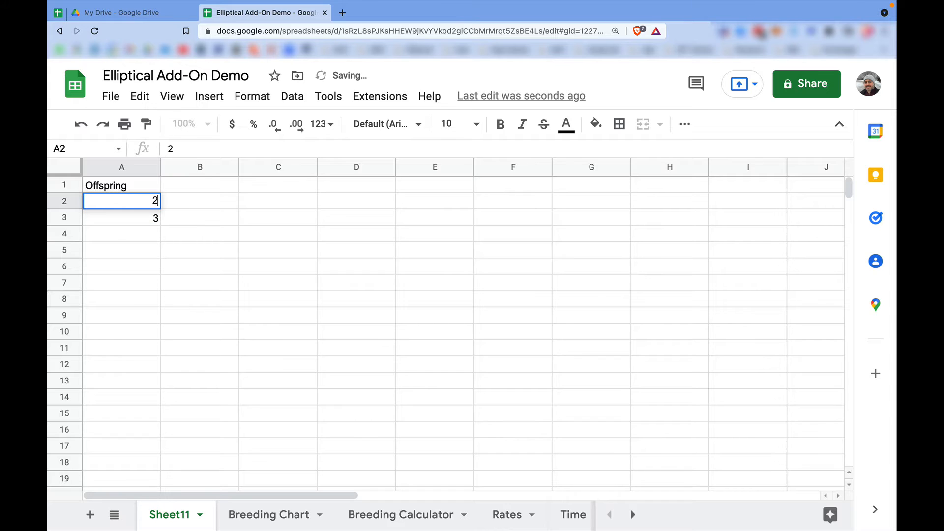
{"action": "key", "text": "BackSpace"}
Enter 1, 2 and 3 in cells A2 to A4 and extend the number series down to 7 in A8.
{"action": "type", "text": "1"}
{"action": "key", "text": "Return"}
{"action": "type", "text": "2"}
{"action": "key", "text": "Return"}
{"action": "type", "text": "3"}
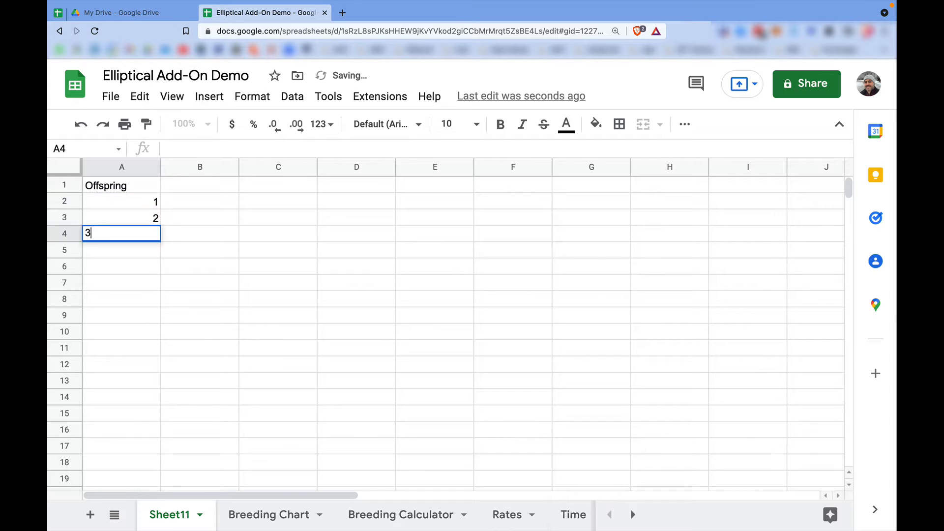
{"action": "key", "text": "Return"}
{"action": "left_click_drag", "start_coordinate": [146, 206], "coordinate": [145, 300]}
Add the column heading SLP Cost in cell B1.
{"action": "left_click", "coordinate": [188, 204]}
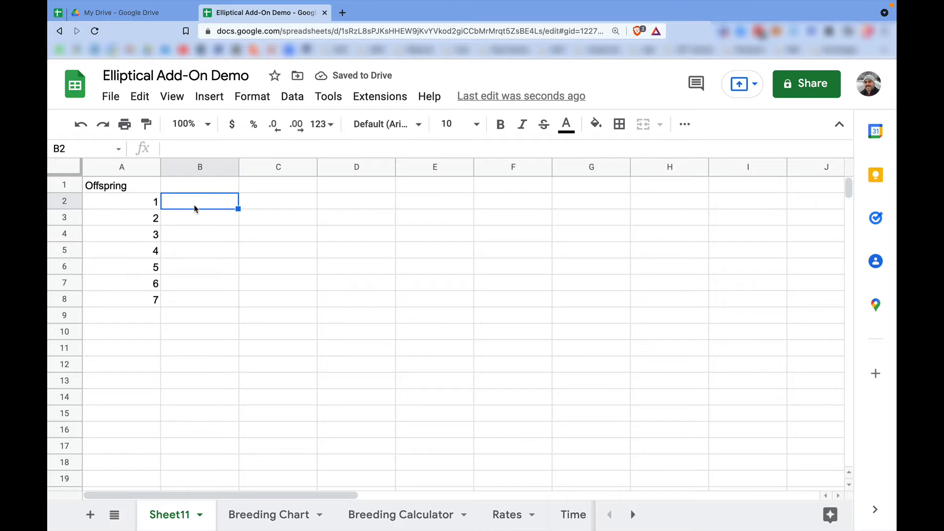
{"action": "left_click", "coordinate": [201, 188]}
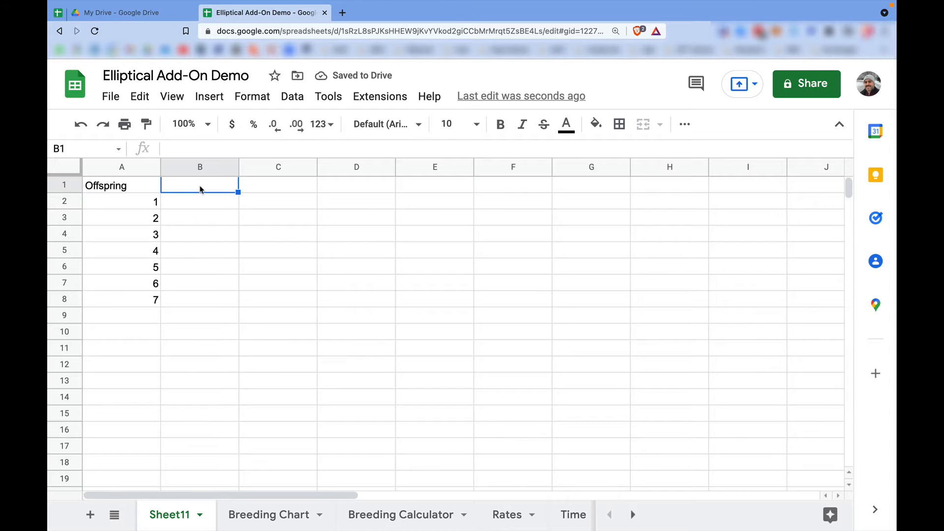
{"action": "type", "text": "SLP C"}
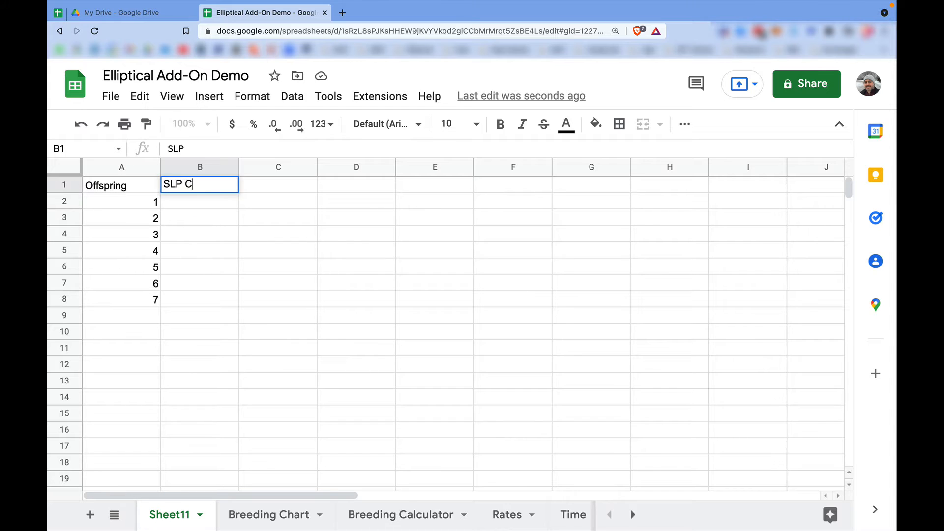
{"action": "type", "text": "ost"}
{"action": "key", "text": "Return"}
{"action": "key", "text": "Up"}
Add the column heading AXS Cost in cell C1.
{"action": "key", "text": "Right"}
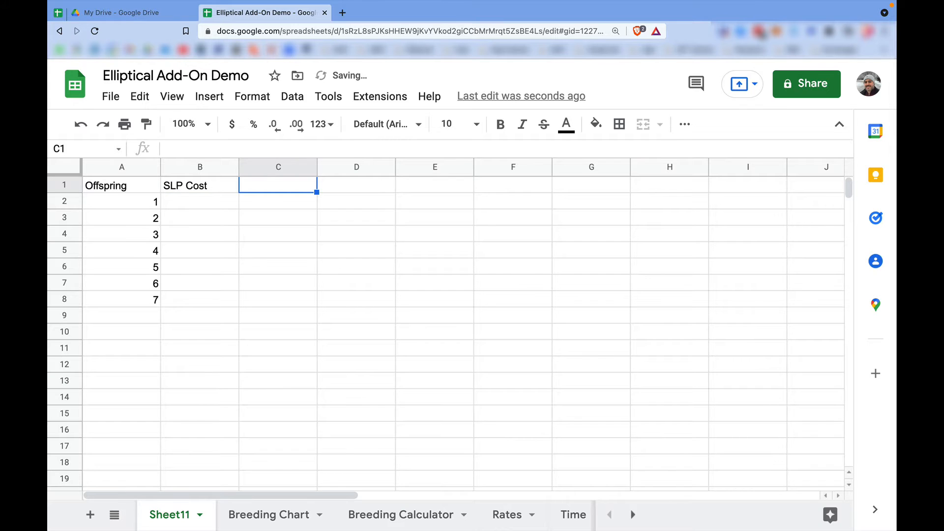
{"action": "type", "text": "AXS CX"}
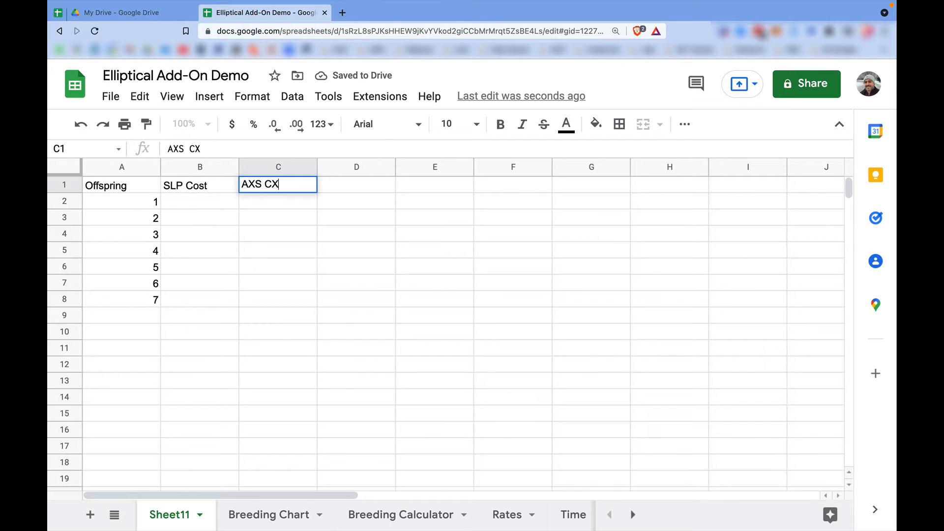
{"action": "type", "text": "os"}
{"action": "key", "text": "BackSpace"}
{"action": "key", "text": "BackSpace"}
{"action": "key", "text": "BackSpace"}
{"action": "type", "text": "ost"}
{"action": "key", "text": "Return"}
{"action": "key", "text": "Up"}
Add the column heading USD Cost in cell D1.
{"action": "key", "text": "Right"}
{"action": "type", "text": "USD "}
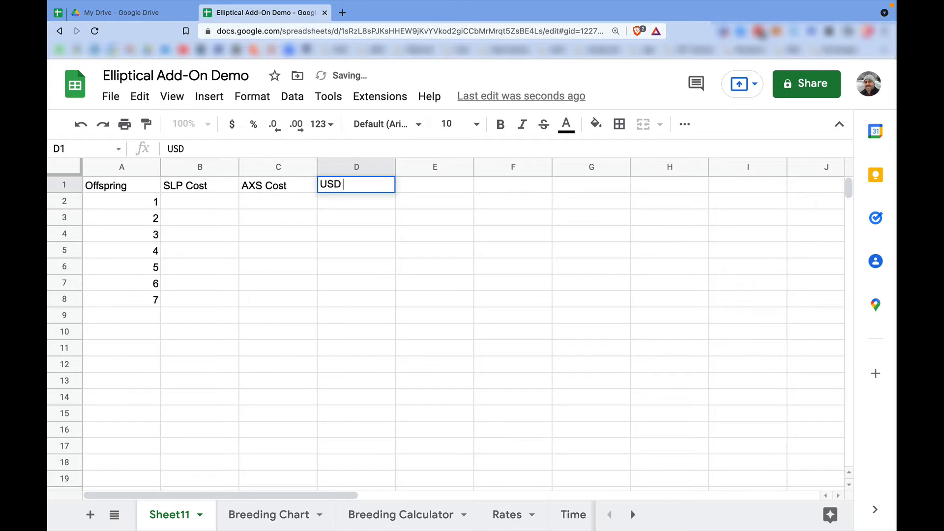
{"action": "type", "text": "Cost"}
{"action": "key", "text": "Return"}
{"action": "key", "text": "Up"}
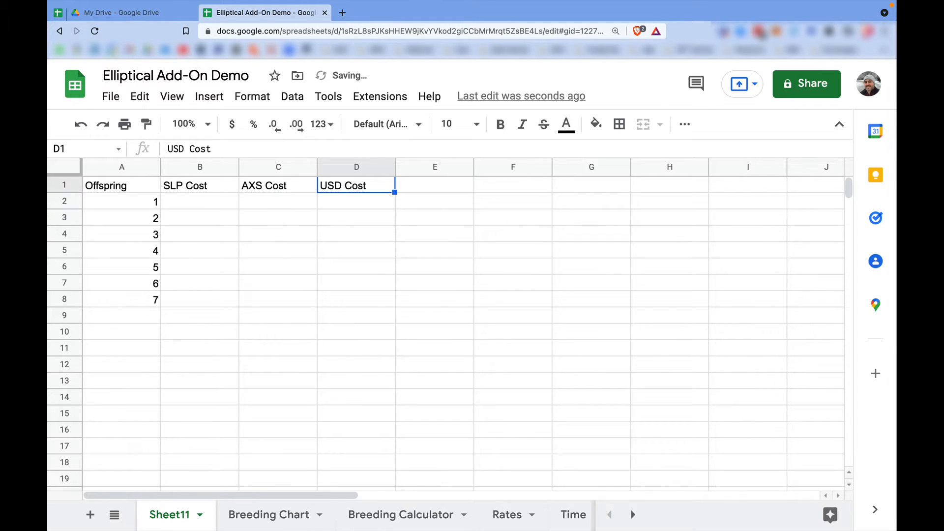
Make the headings in A1:D1 bold and right-aligned.
{"action": "key", "text": "shift+Left"}
{"action": "key", "text": "shift+Left"}
{"action": "key", "text": "shift+Left"}
{"action": "key", "text": "ctrl+b"}
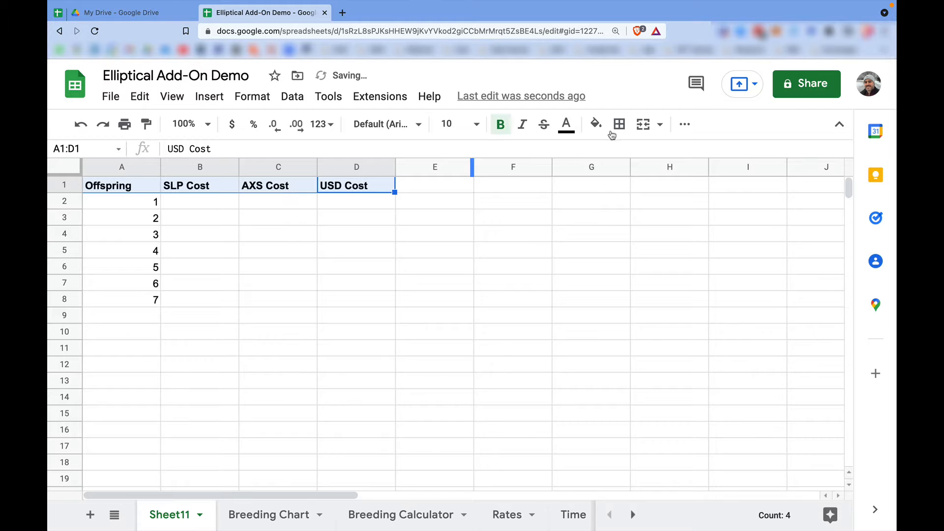
{"action": "left_click", "coordinate": [684, 124]}
{"action": "left_click", "coordinate": [453, 153]}
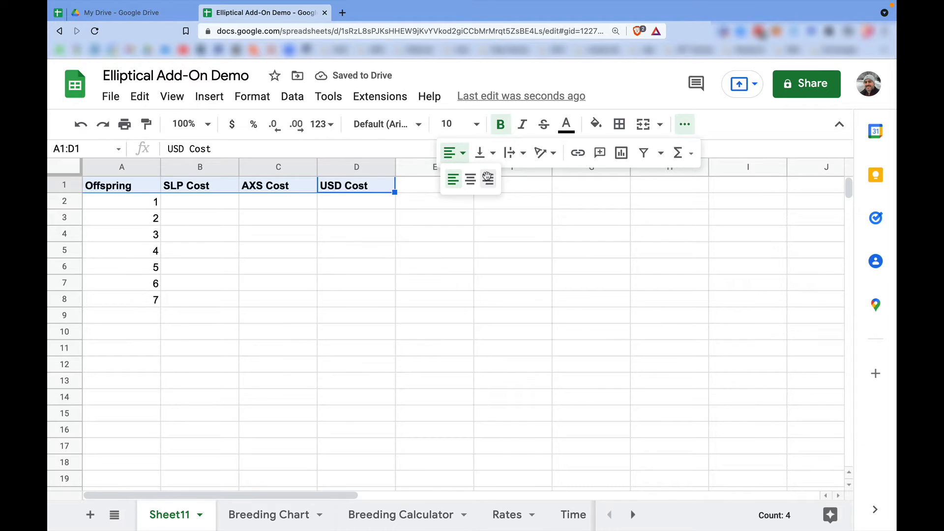
{"action": "left_click", "coordinate": [488, 179]}
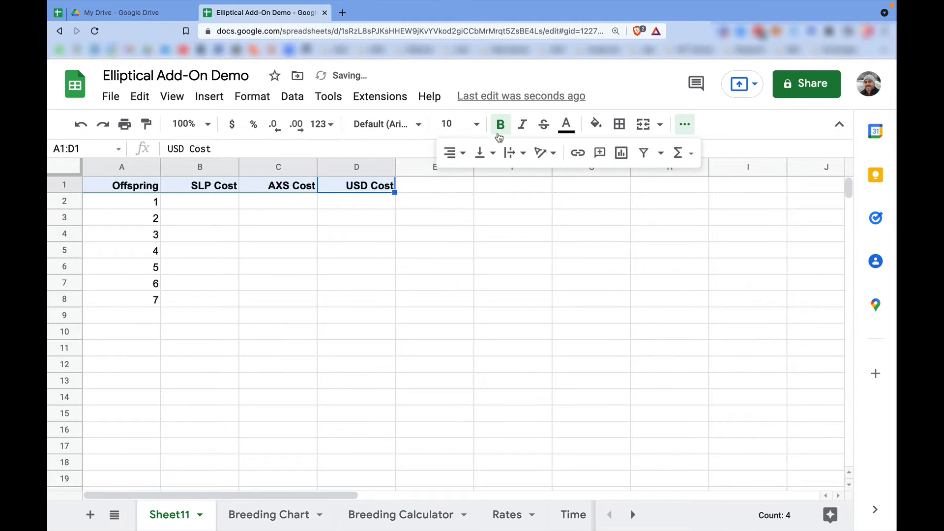
Fill the heading cells A1:D1 with a light gray background.
{"action": "left_click", "coordinate": [596, 124]}
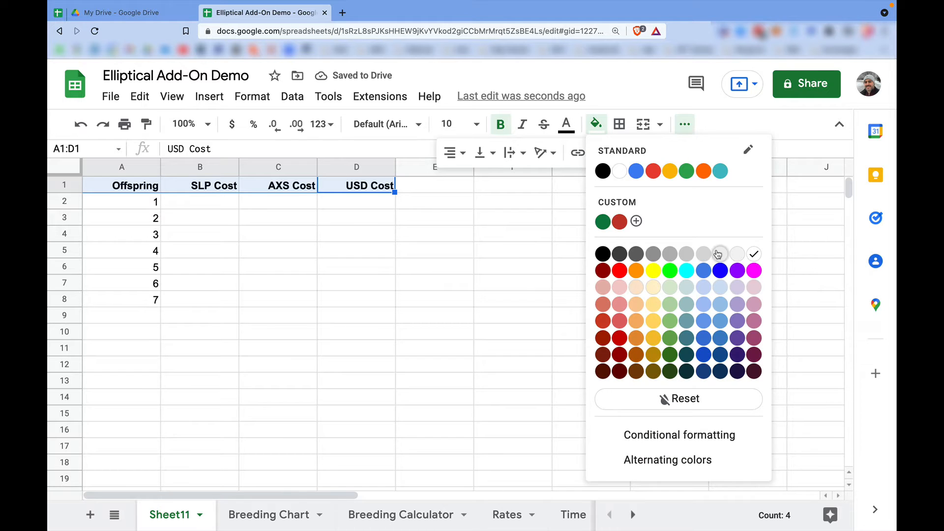
{"action": "left_click", "coordinate": [704, 256]}
{"action": "left_click", "coordinate": [182, 202]}
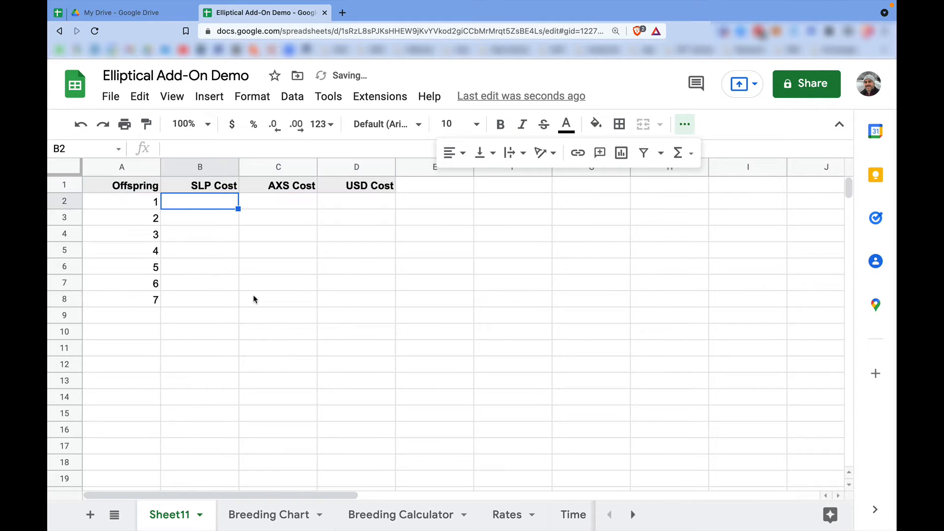
{"action": "left_click", "coordinate": [682, 126]}
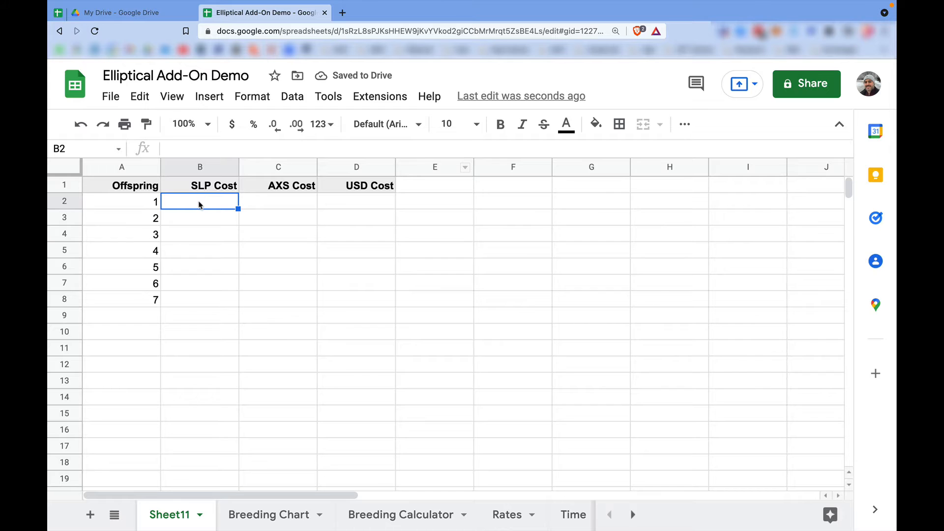
Enter the formula =ELP_SLP_BREEDING_COST(A2-1,A2-1,1) in cell B2 under SLP Cost.
{"action": "type", "text": "=ELP"}
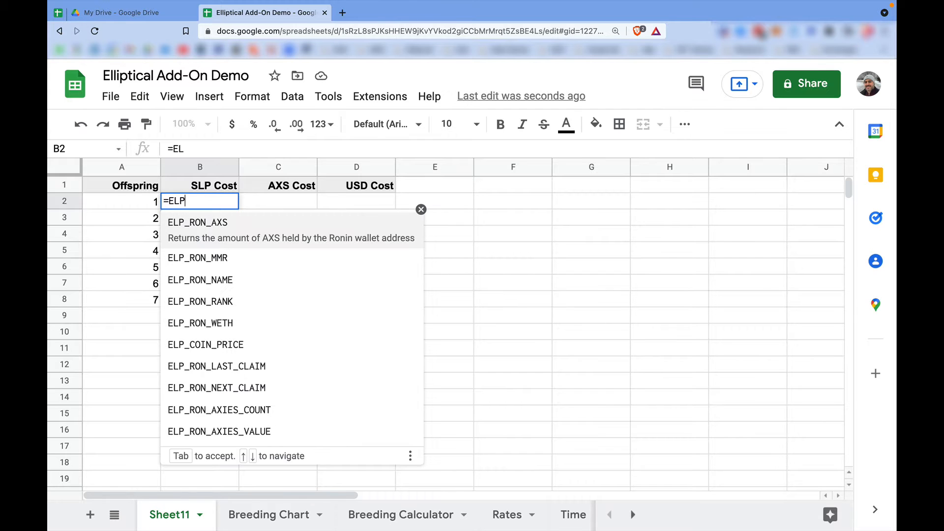
{"action": "type", "text": "_SLP"}
{"action": "key", "text": "Tab"}
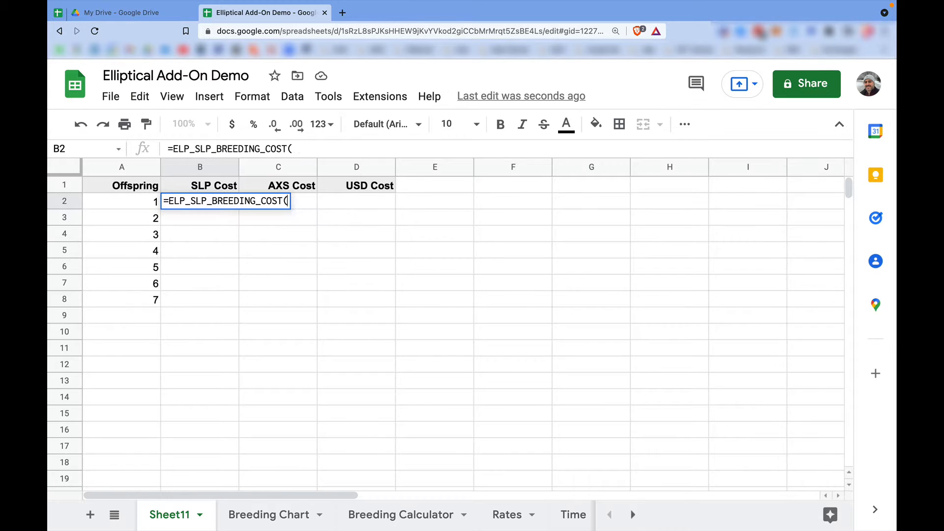
{"action": "left_click", "coordinate": [155, 200]}
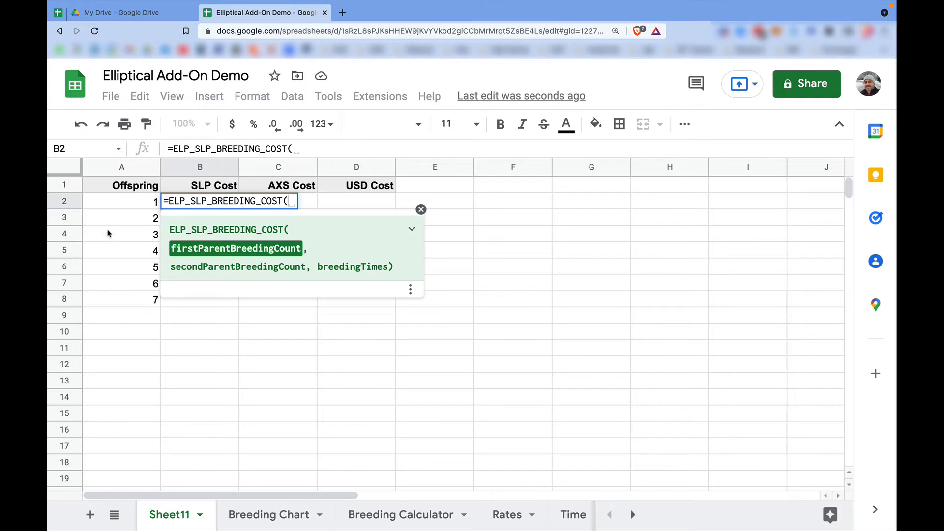
{"action": "left_click", "coordinate": [131, 203]}
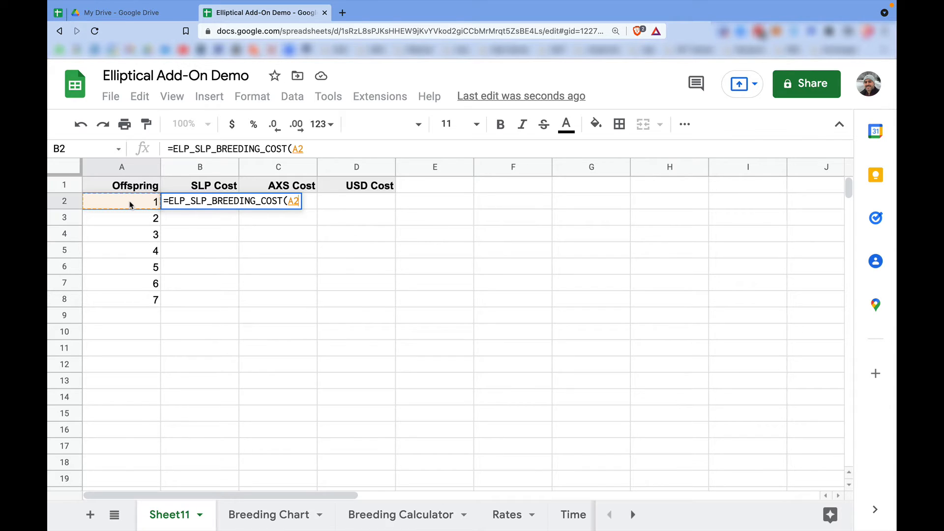
{"action": "type", "text": "-"}
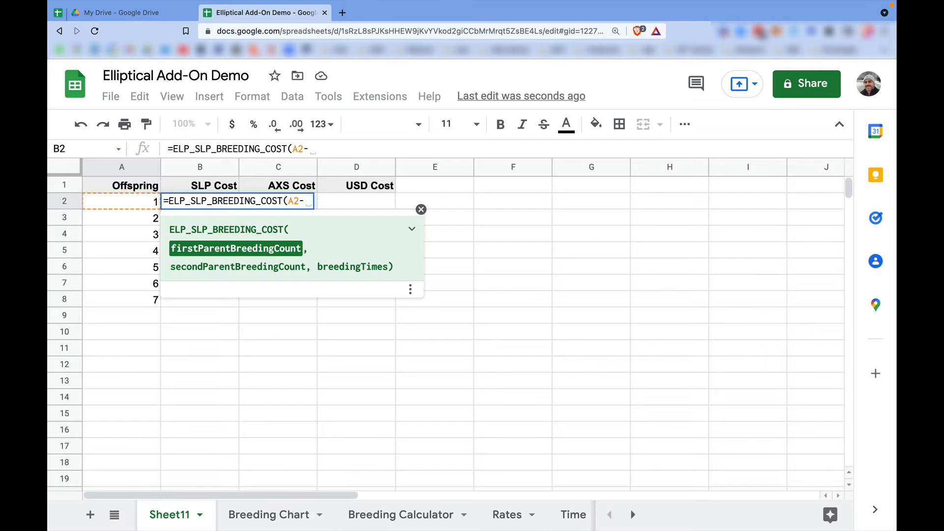
{"action": "type", "text": "1"}
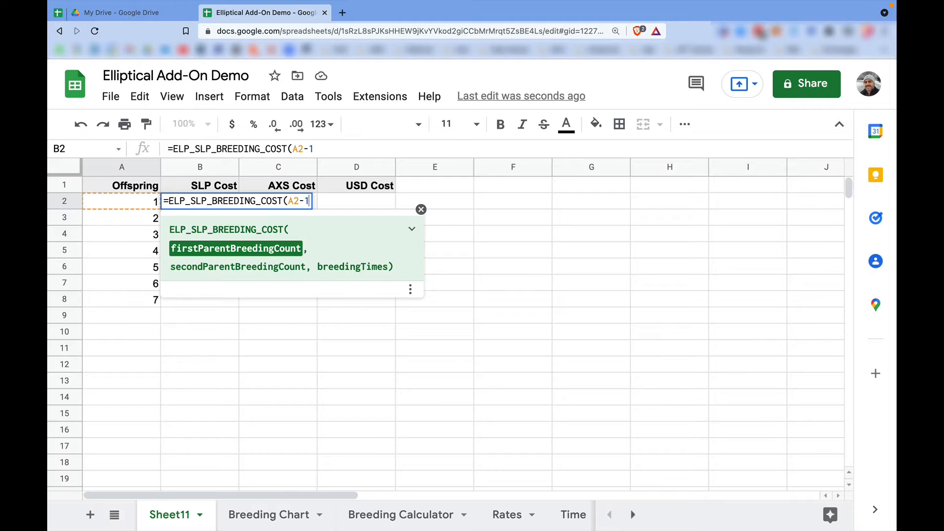
{"action": "type", "text": ","}
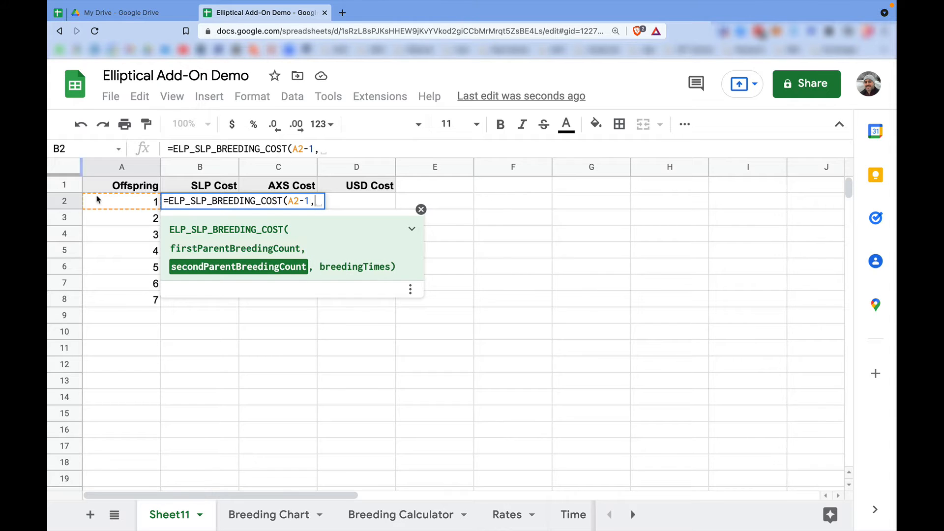
{"action": "left_click", "coordinate": [122, 203]}
{"action": "type", "text": "-1,"}
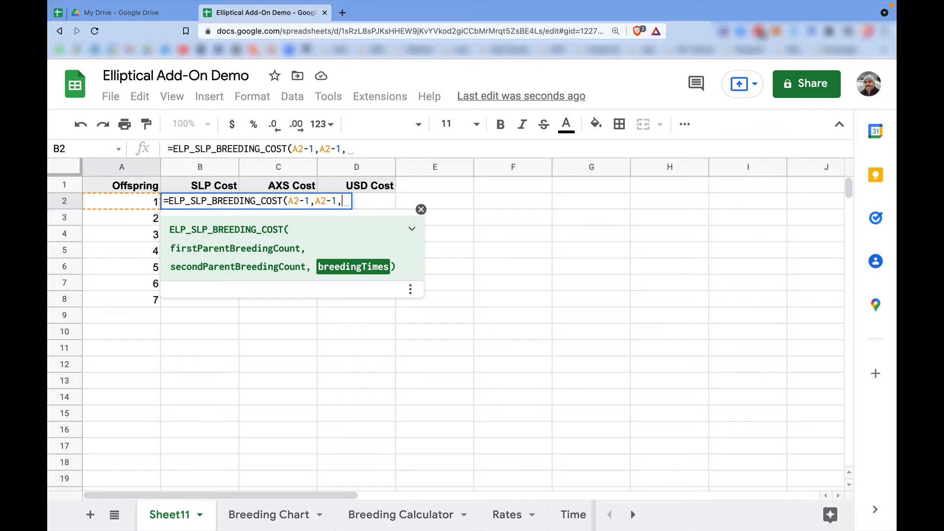
{"action": "type", "text": "1)"}
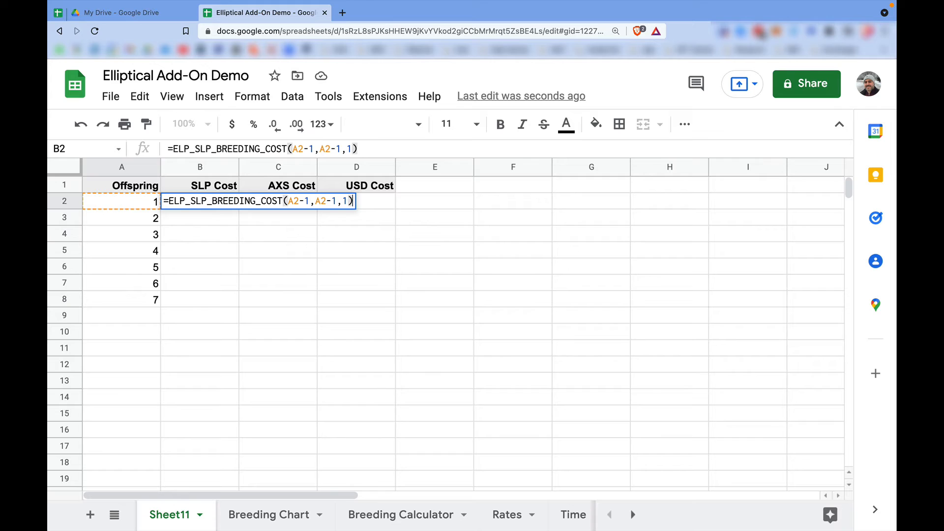
{"action": "key", "text": "Return"}
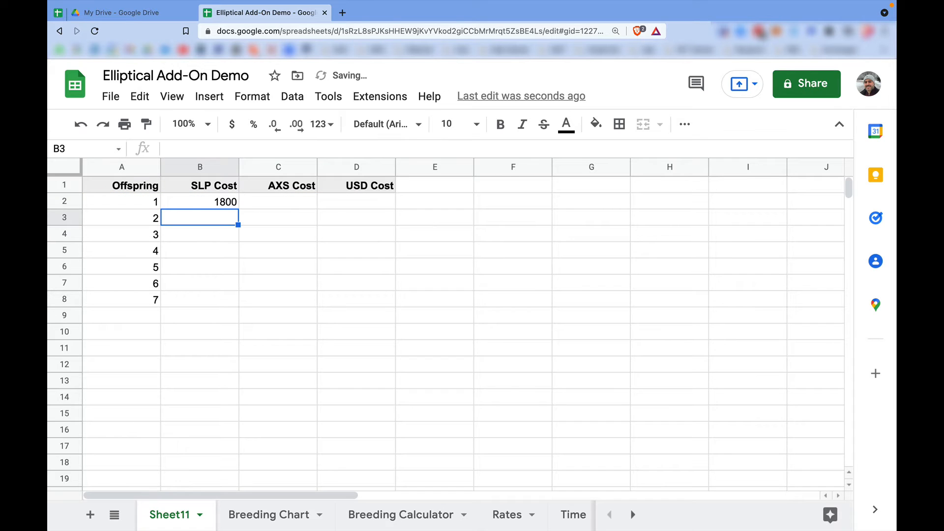
Enter the formula =ELP_AXS_BREEDING_COST(1) in cell C2 under AXS Cost.
{"action": "left_click", "coordinate": [256, 203]}
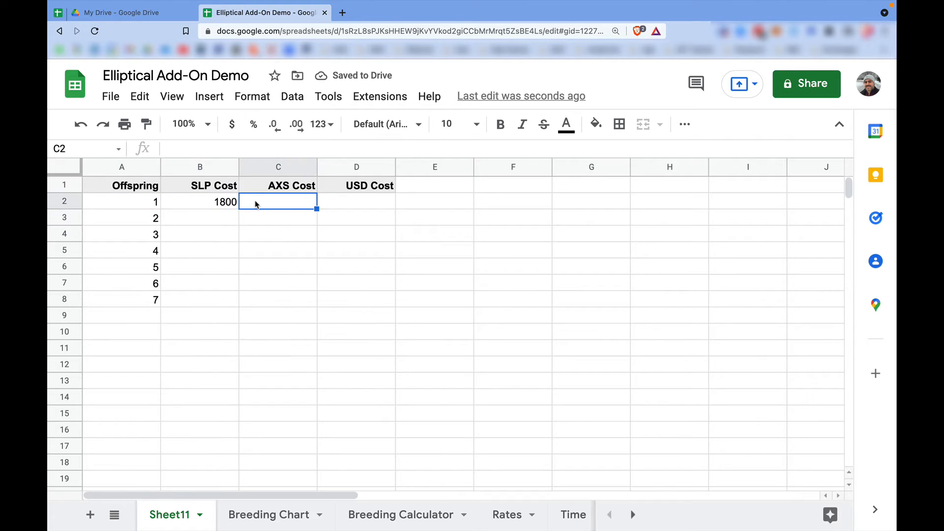
{"action": "type", "text": "=ELP"}
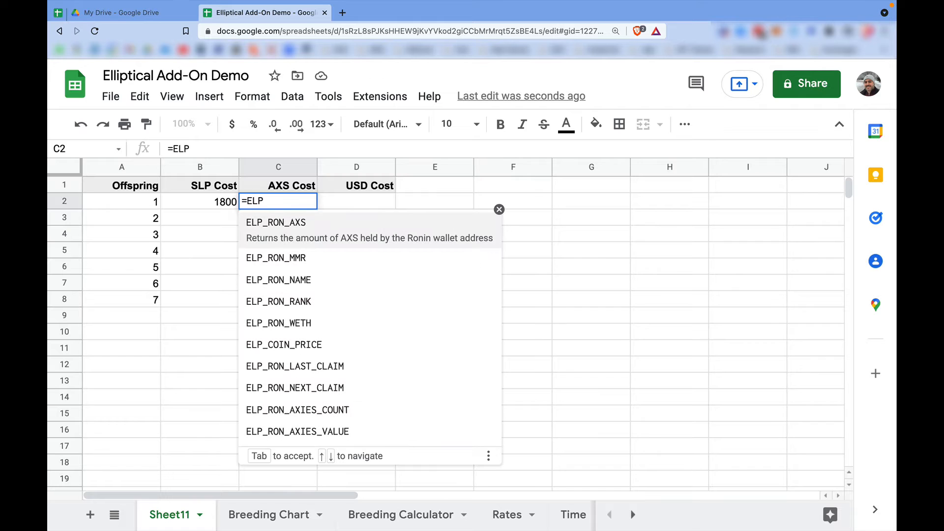
{"action": "type", "text": "_AXS"}
{"action": "key", "text": "Tab"}
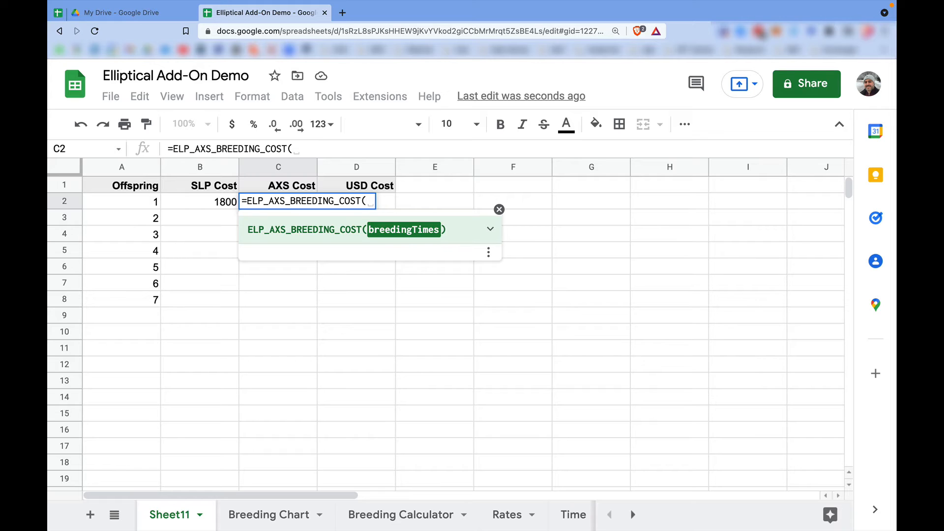
{"action": "type", "text": "1)"}
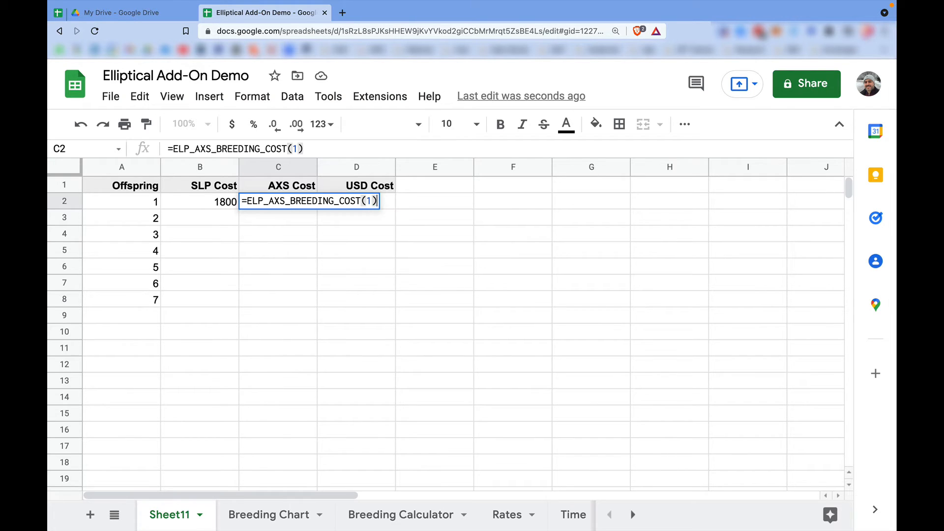
{"action": "key", "text": "Return"}
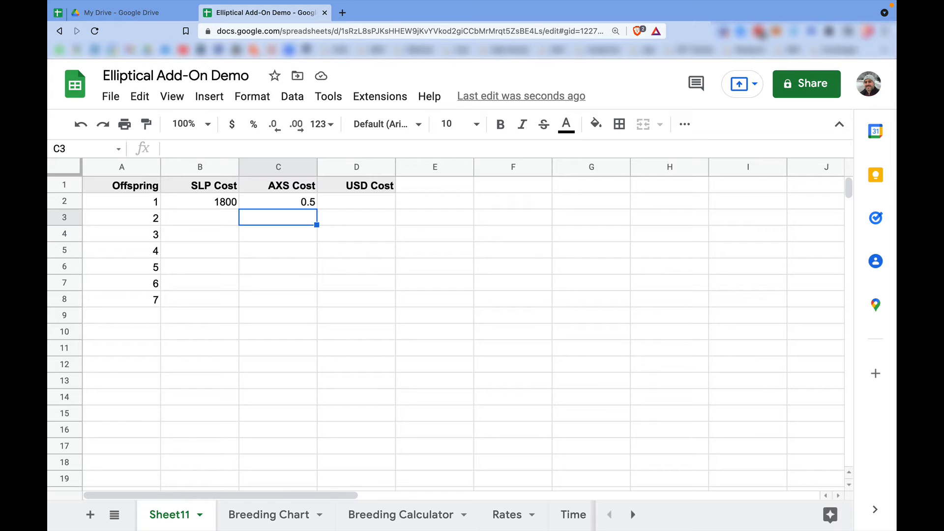
Fill the SLP Cost and AXS Cost formulas from row 2 down through row 8.
{"action": "left_click", "coordinate": [200, 204]}
{"action": "left_click_drag", "start_coordinate": [238, 209], "coordinate": [209, 310]}
{"action": "left_click", "coordinate": [297, 201]}
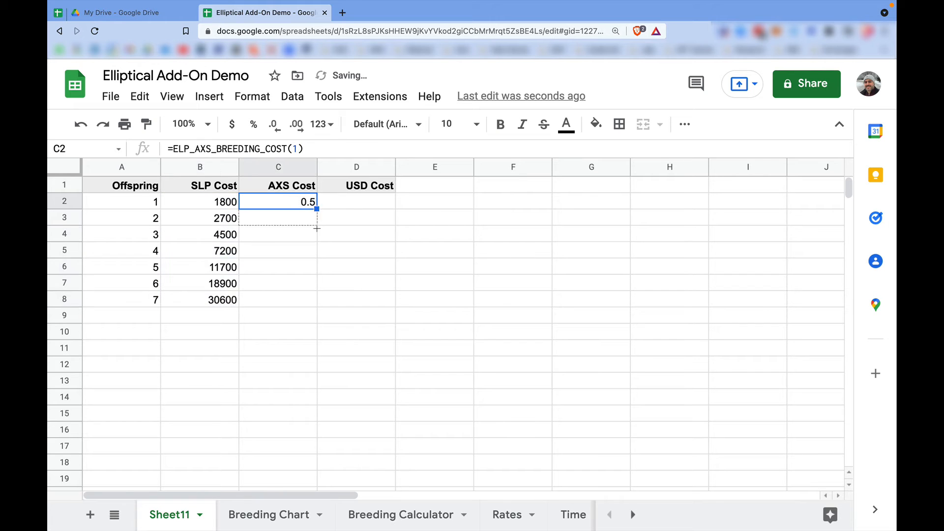
{"action": "left_click_drag", "start_coordinate": [316, 208], "coordinate": [311, 306]}
Examine the ETH total and price formulas on the Rates sheet, and the SLP Cost formula in B2 on Sheet11.
{"action": "left_click", "coordinate": [370, 206]}
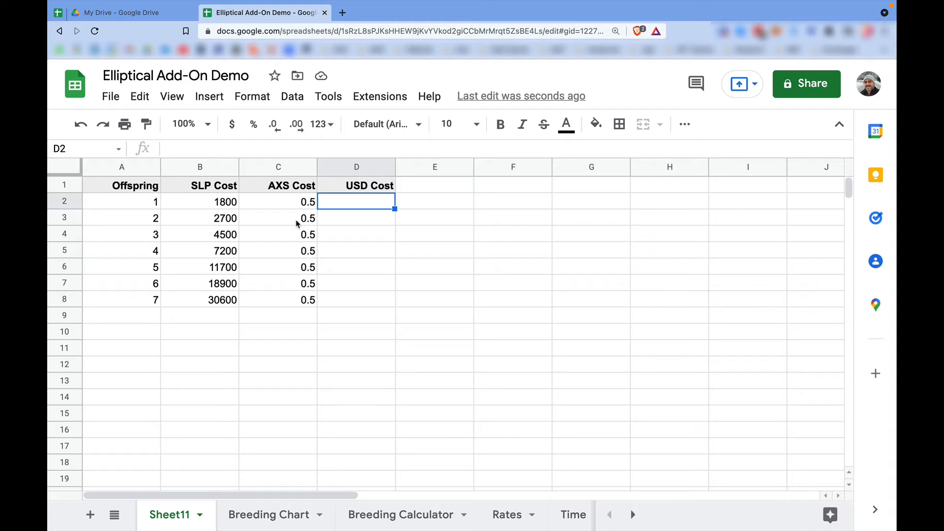
{"action": "left_click", "coordinate": [507, 515]}
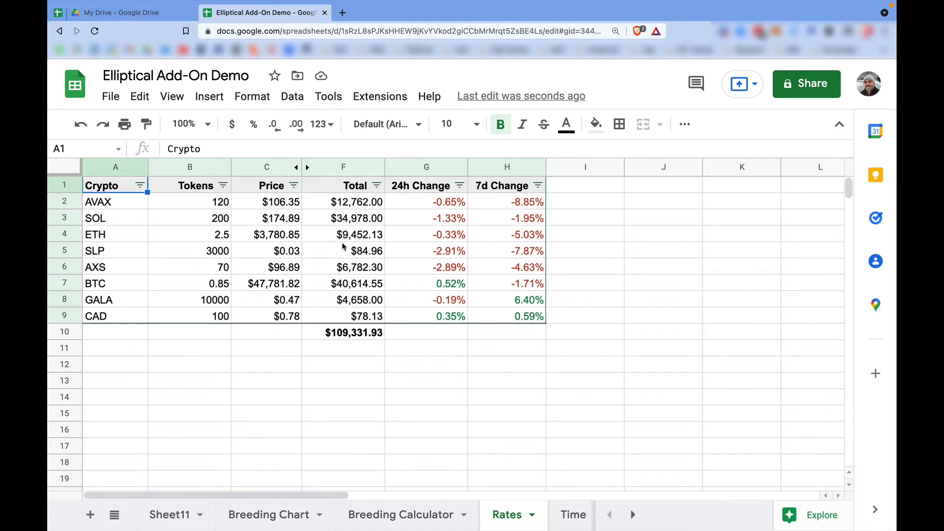
{"action": "left_click", "coordinate": [359, 240]}
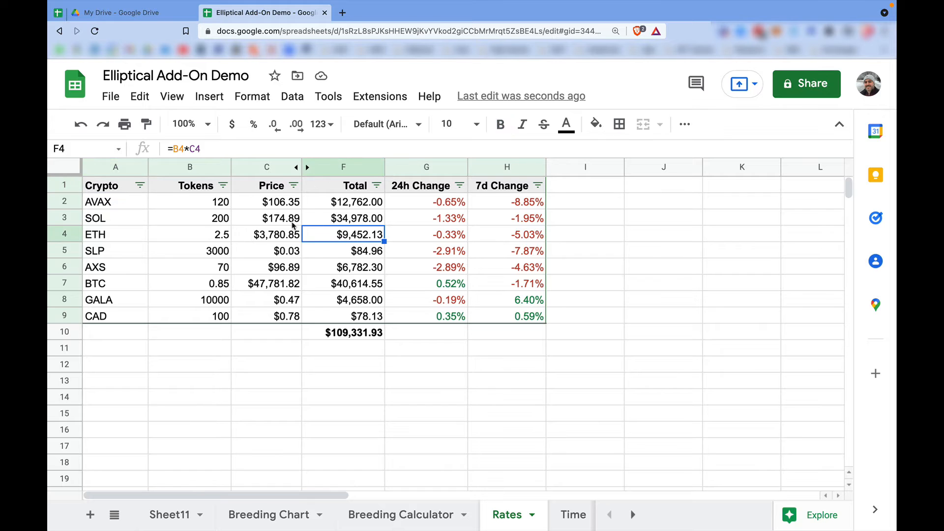
{"action": "left_click", "coordinate": [294, 234]}
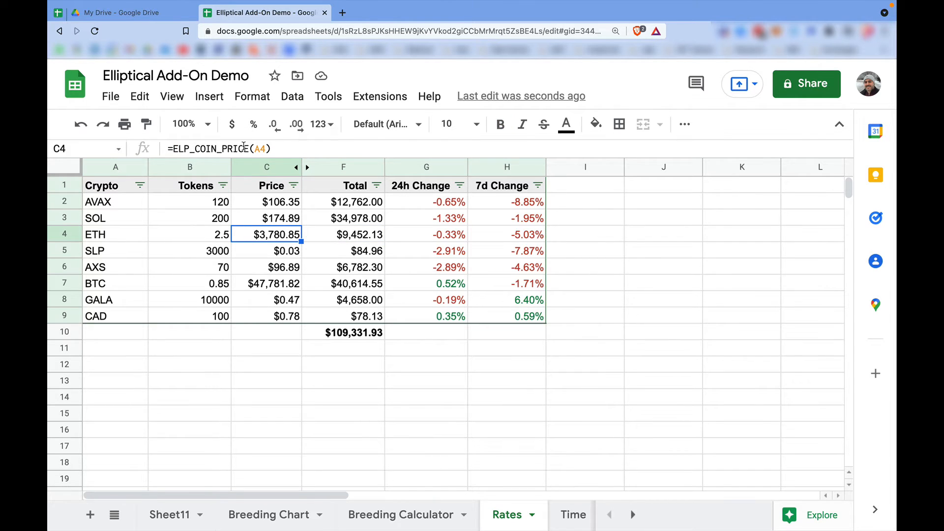
{"action": "left_click", "coordinate": [197, 518]}
{"action": "left_click", "coordinate": [213, 204]}
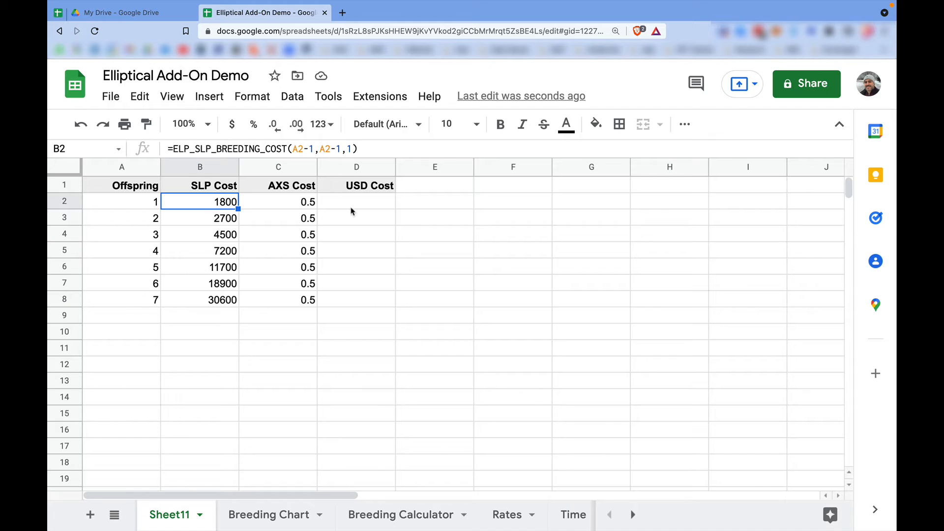
Begin the USD Cost formula in D2 as =B2*Rates!$C$5, multiplying the SLP cost by the absolute SLP price reference.
{"action": "left_click", "coordinate": [350, 207]}
{"action": "type", "text": "="}
{"action": "left_click", "coordinate": [219, 201]}
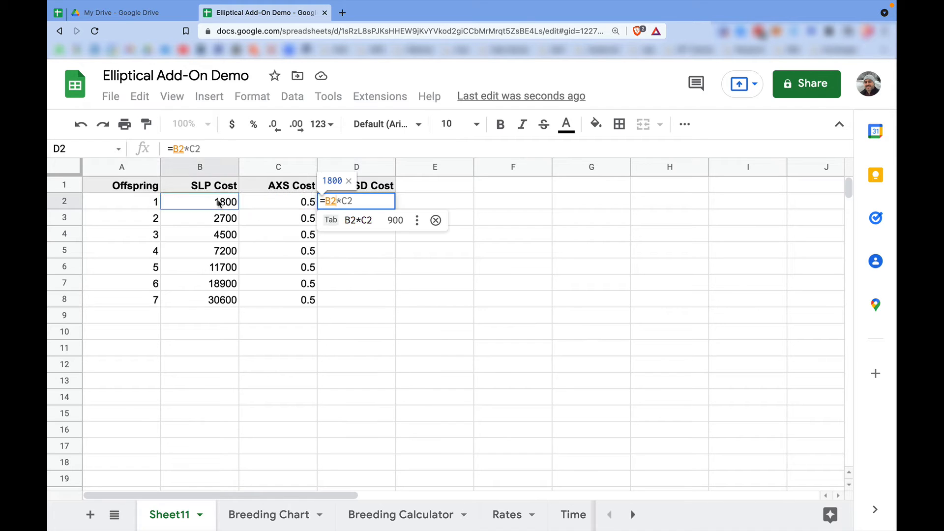
{"action": "type", "text": "*"}
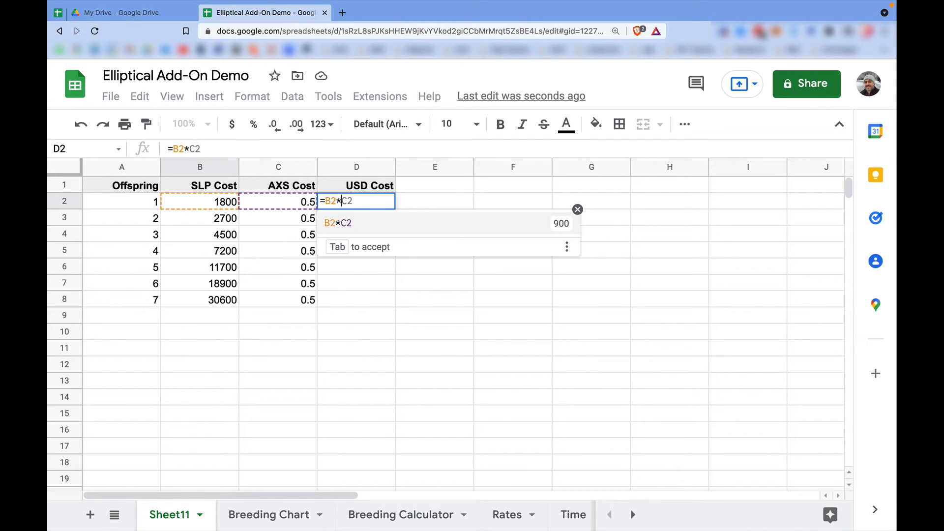
{"action": "left_click", "coordinate": [506, 514]}
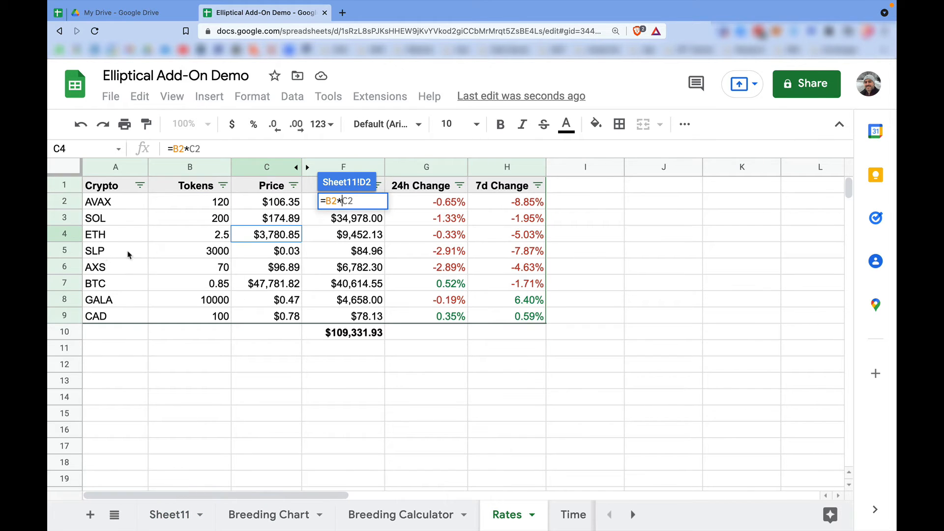
{"action": "left_click", "coordinate": [276, 255]}
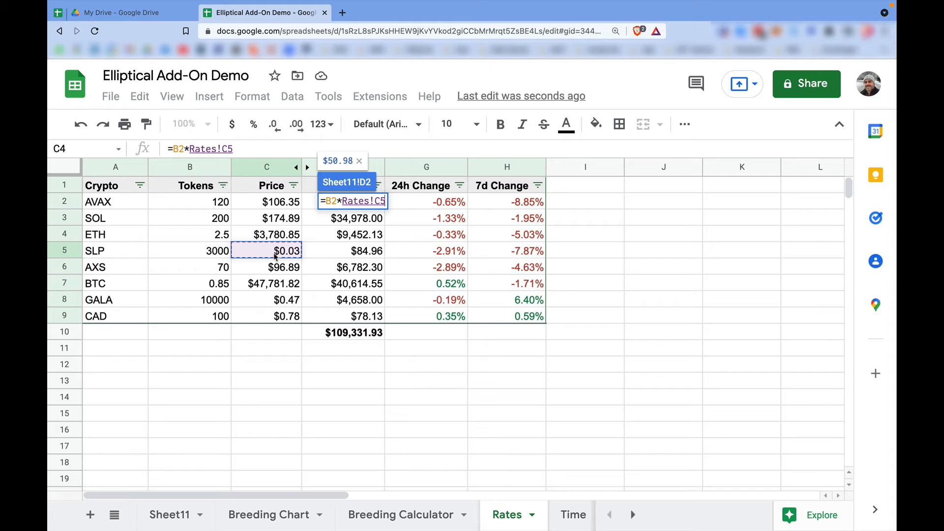
{"action": "key", "text": "F4"}
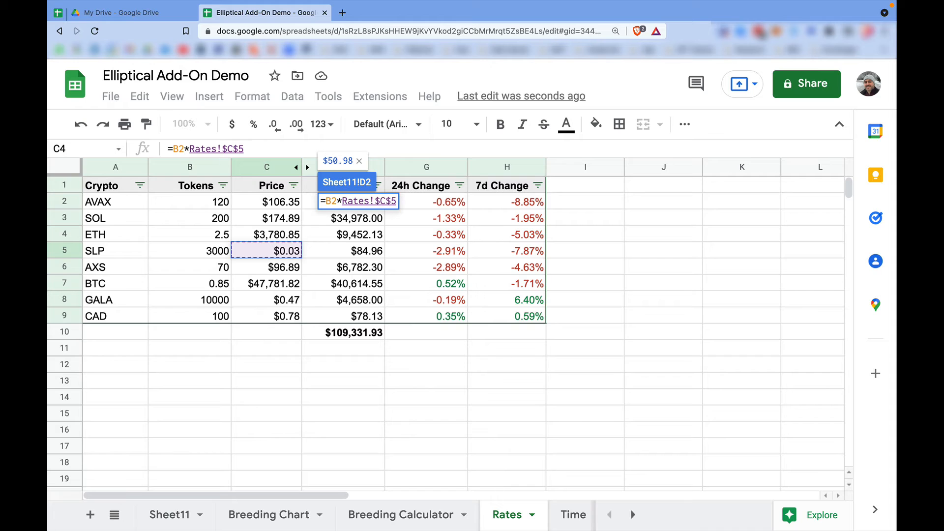
Complete the D2 formula by adding the AXS cost times its absolute price reference, giving =B2*Rates!$C$5+C2*Rates!$C$6.
{"action": "type", "text": "+"}
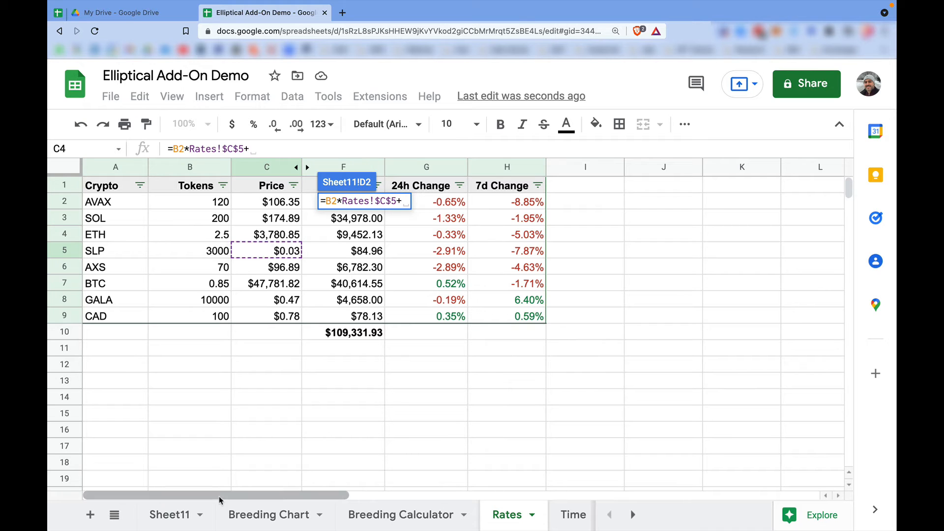
{"action": "left_click", "coordinate": [174, 514]}
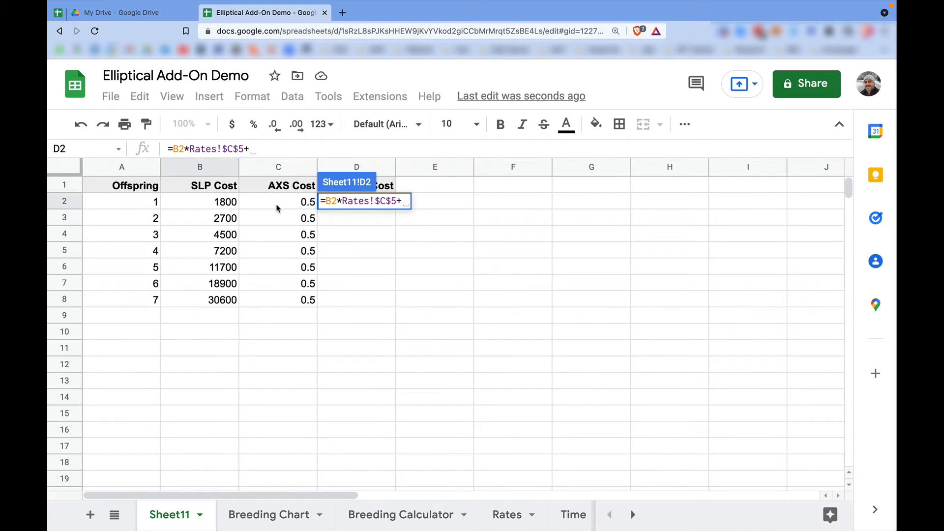
{"action": "left_click", "coordinate": [278, 205]}
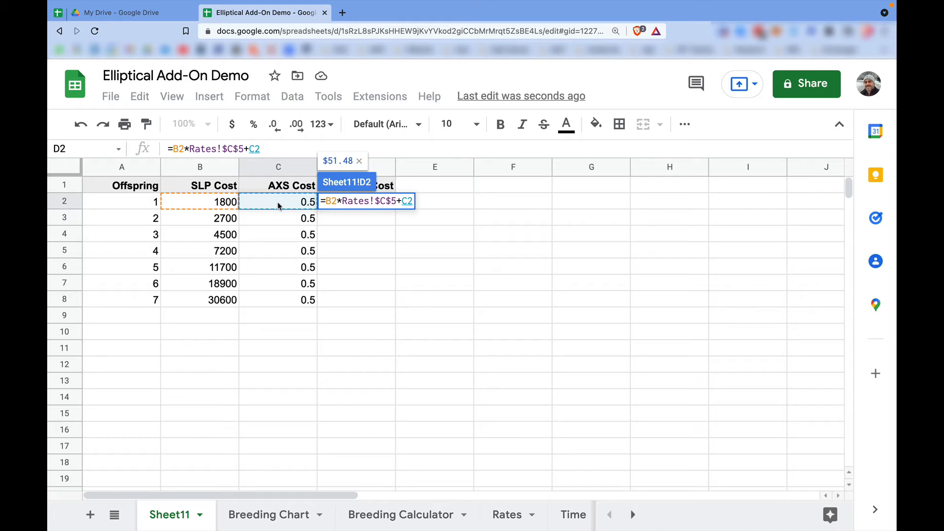
{"action": "type", "text": "*"}
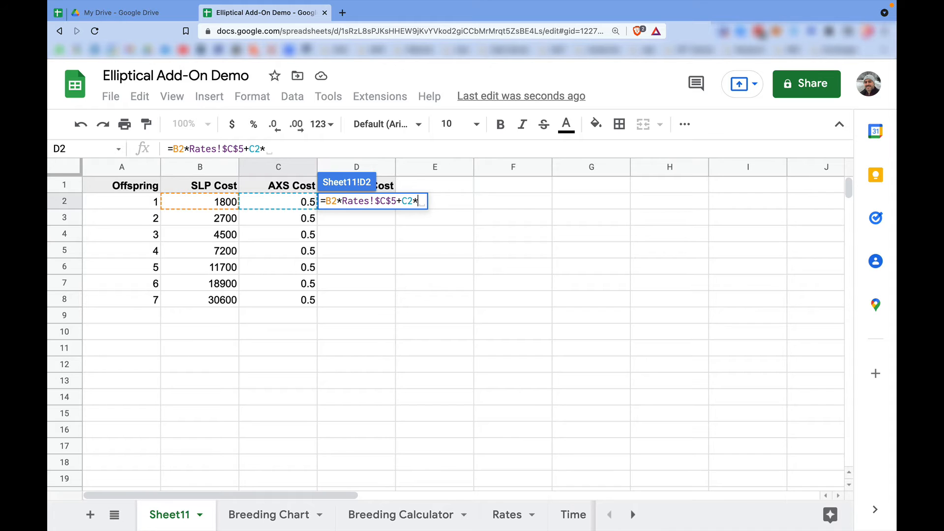
{"action": "left_click", "coordinate": [504, 514]}
{"action": "left_click", "coordinate": [274, 272]}
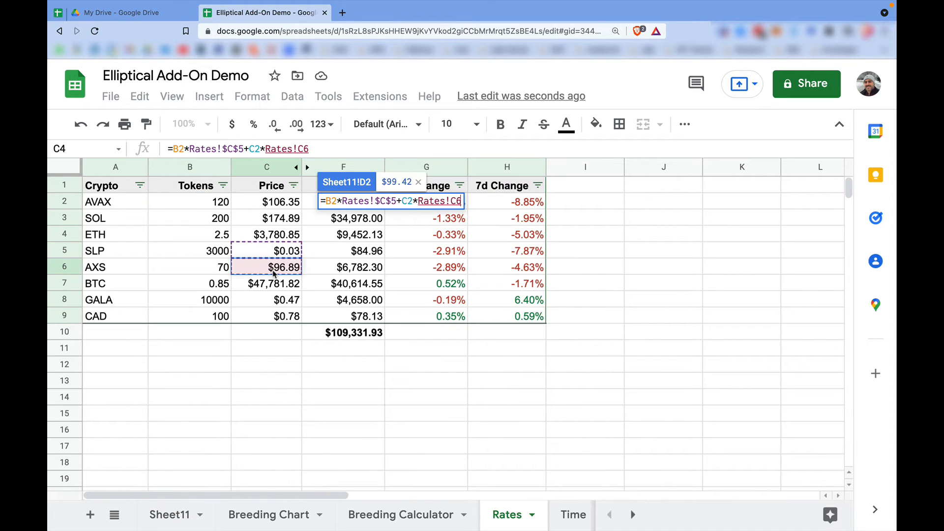
{"action": "key", "text": "F4"}
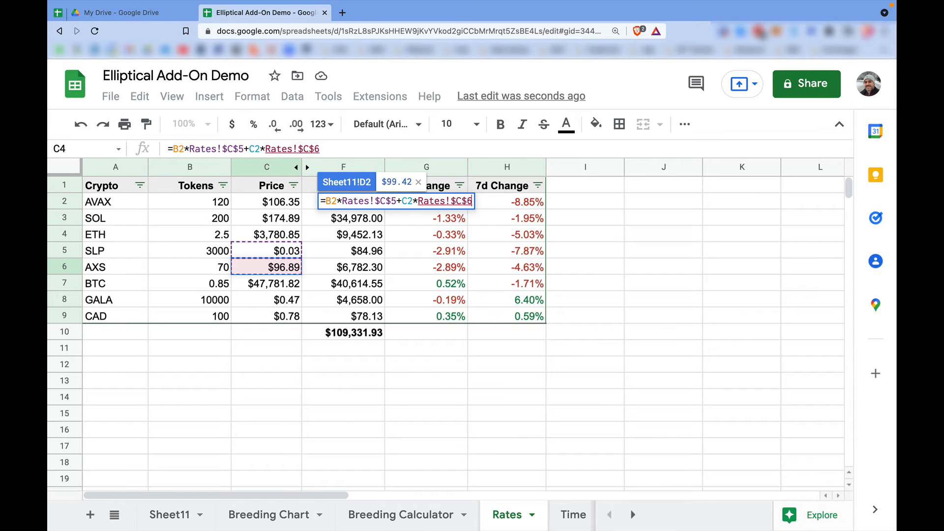
{"action": "key", "text": "Return"}
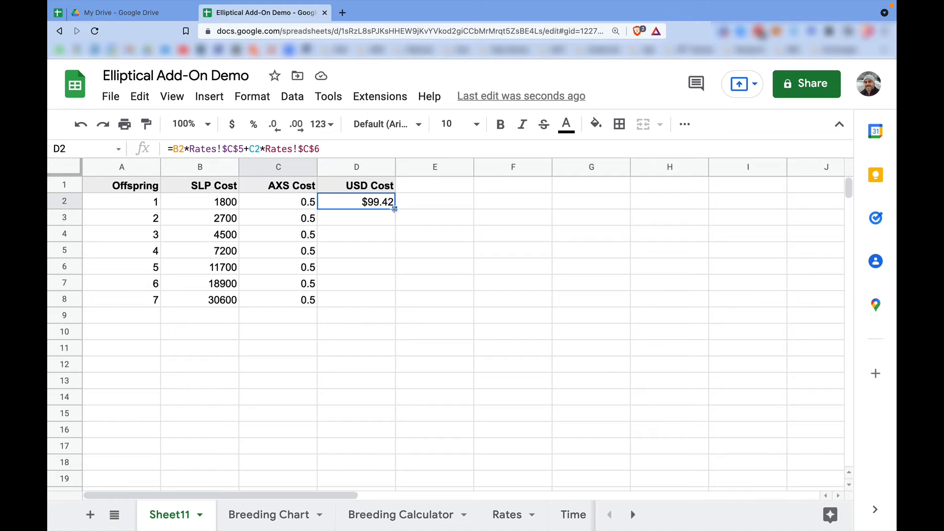
Fill the USD Cost formula down through D8 and narrow columns A to D to an equal width.
{"action": "left_click_drag", "start_coordinate": [394, 208], "coordinate": [393, 303]}
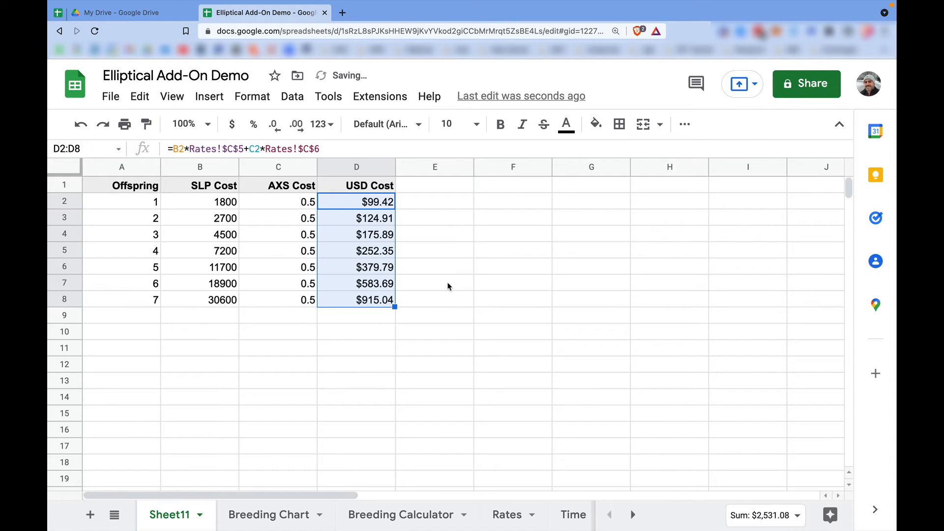
{"action": "left_click", "coordinate": [431, 283]}
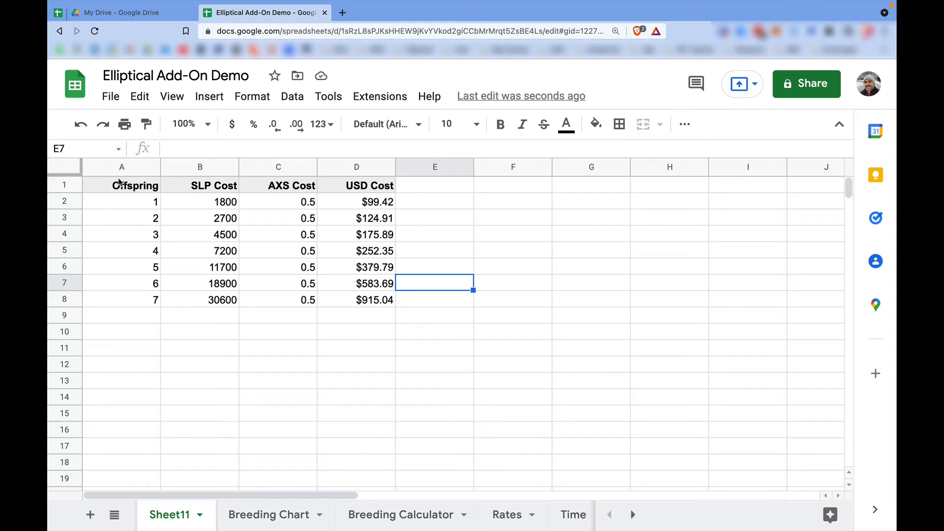
{"action": "left_click_drag", "start_coordinate": [121, 167], "coordinate": [348, 164]}
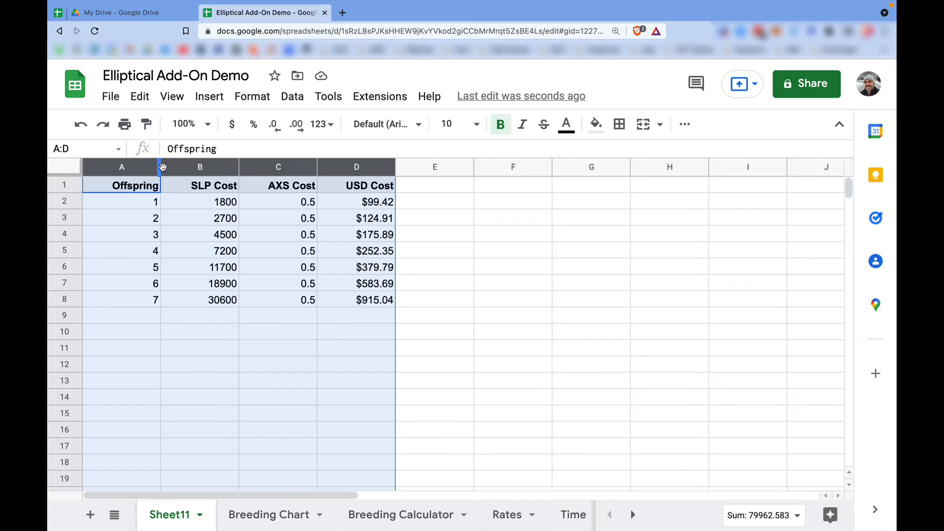
{"action": "left_click_drag", "start_coordinate": [162, 168], "coordinate": [148, 167]}
{"action": "left_click", "coordinate": [411, 234]}
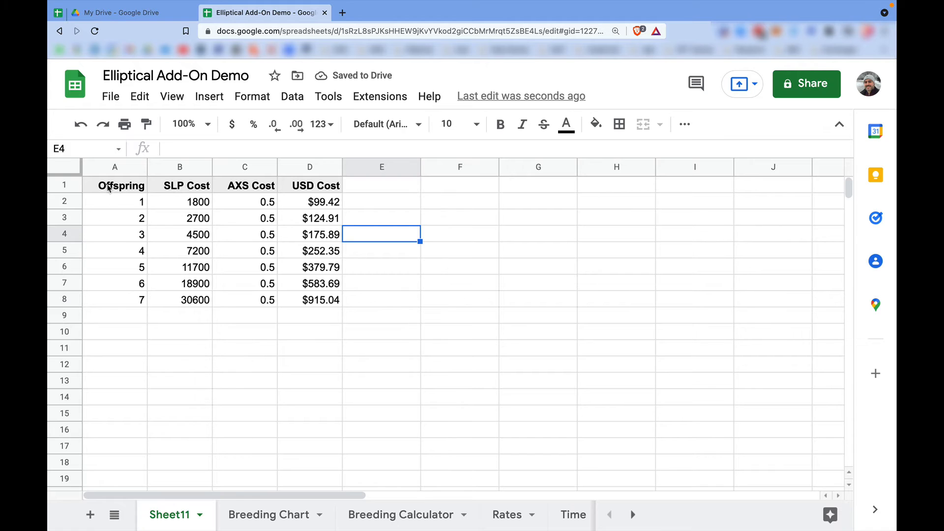
Insert a chart from the table A1:D8 and set its type to Line chart.
{"action": "left_click_drag", "start_coordinate": [110, 190], "coordinate": [336, 303]}
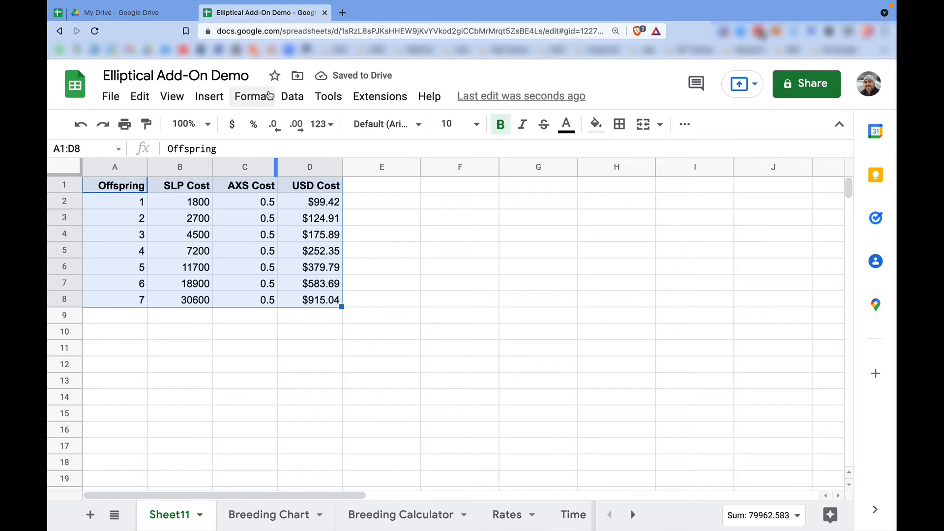
{"action": "left_click", "coordinate": [209, 97]}
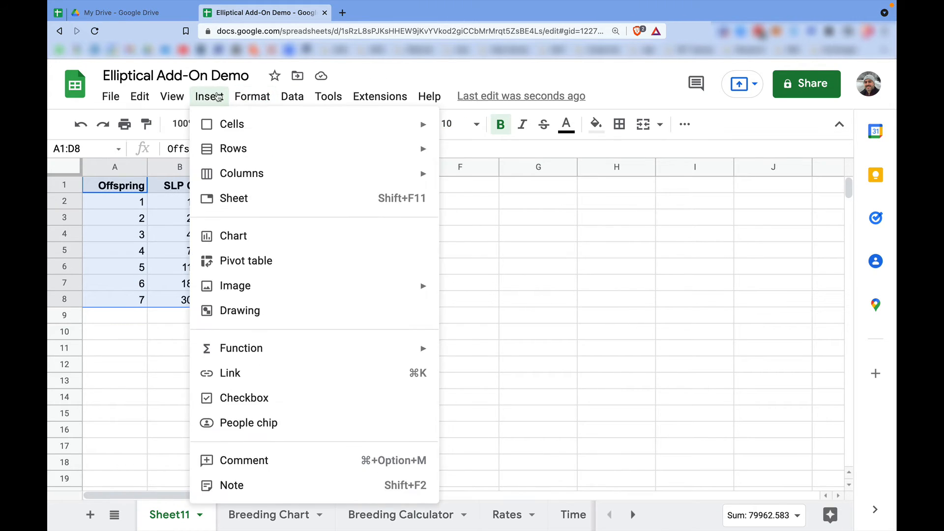
{"action": "left_click", "coordinate": [262, 238]}
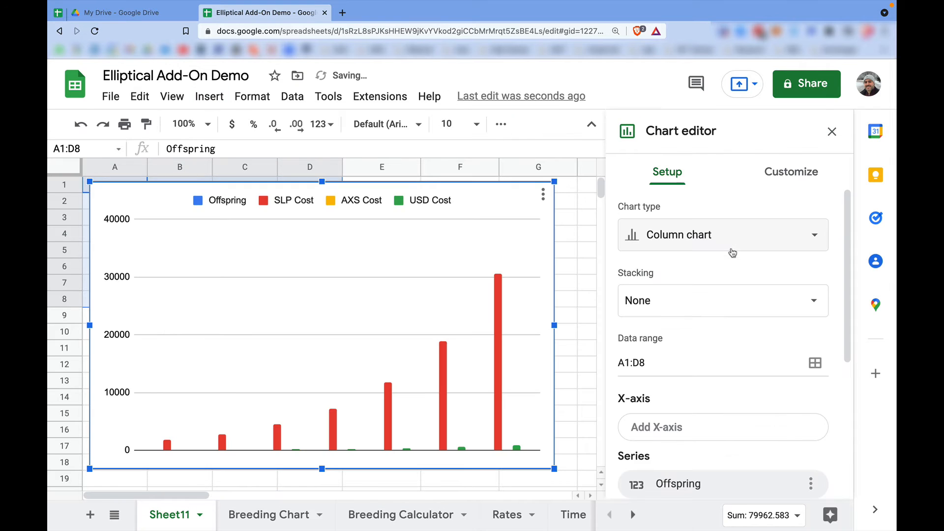
{"action": "left_click", "coordinate": [711, 238]}
{"action": "left_click", "coordinate": [659, 307]}
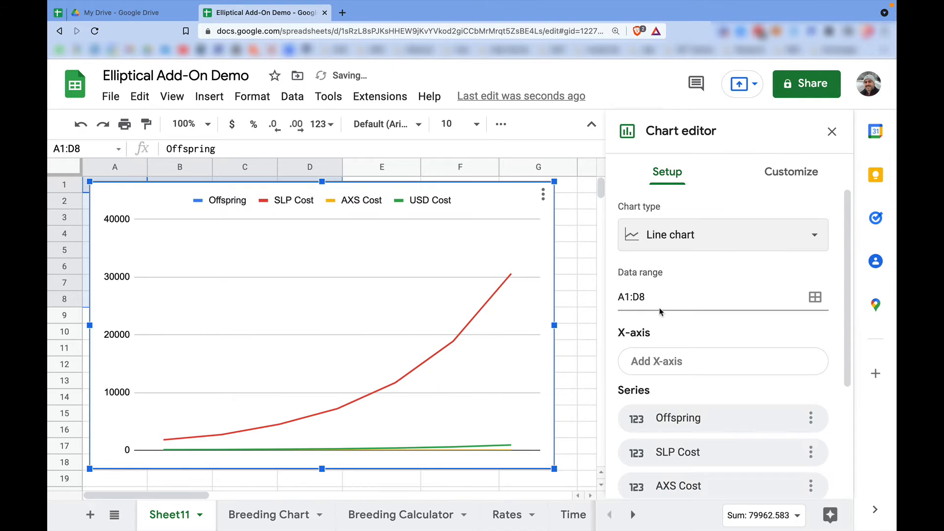
Set Offspring as the X-axis of the line chart.
{"action": "scroll", "coordinate": [744, 376], "scroll_direction": "down", "scroll_amount": 2}
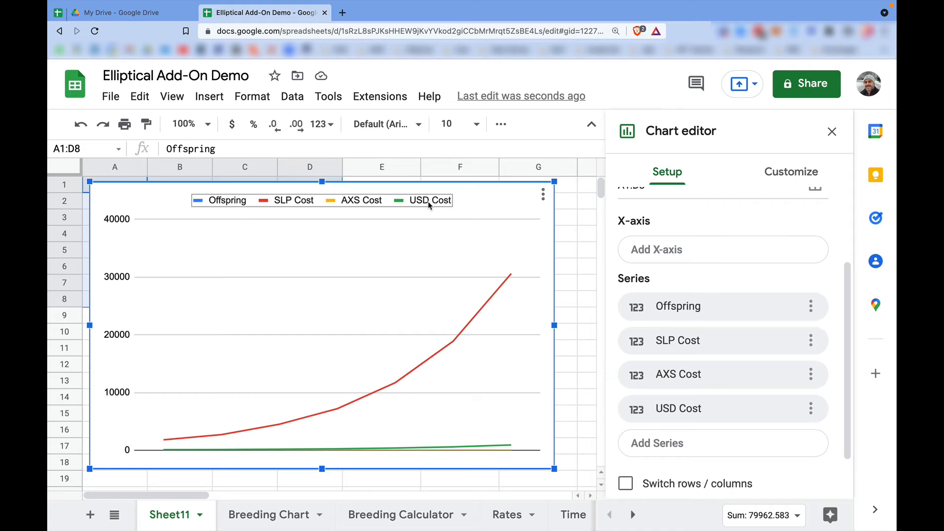
{"action": "left_click", "coordinate": [699, 252]}
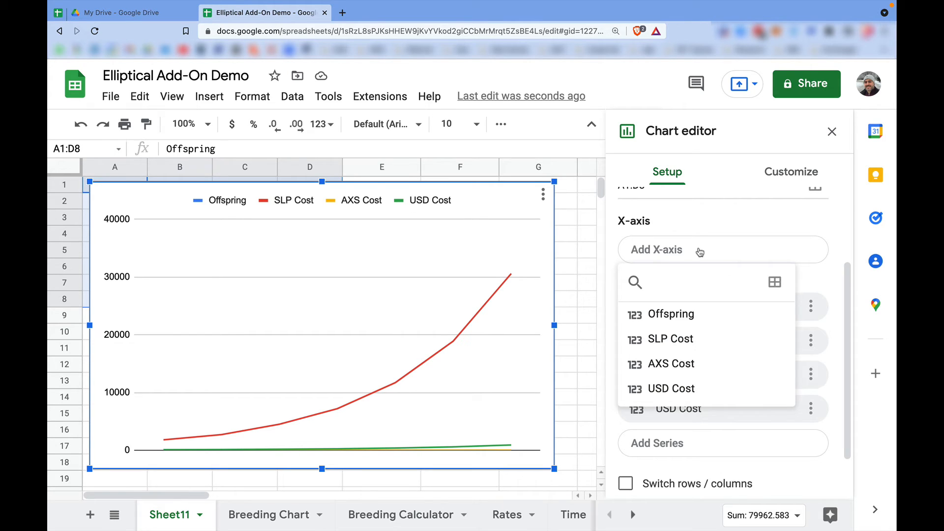
{"action": "left_click", "coordinate": [681, 315]}
Remove the Offspring, SLP Cost and AXS Cost series from the line chart, keeping only USD Cost.
{"action": "scroll", "coordinate": [773, 341], "scroll_direction": "down", "scroll_amount": 2}
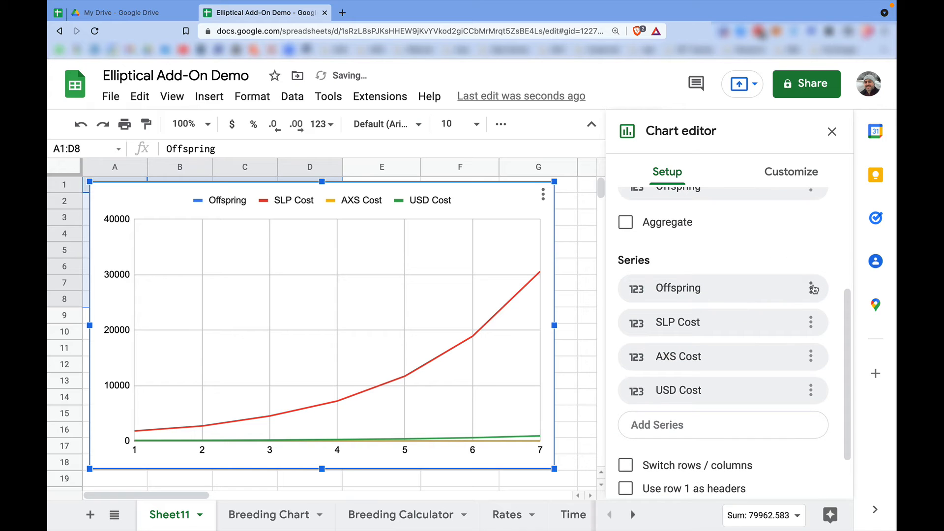
{"action": "left_click", "coordinate": [811, 288]}
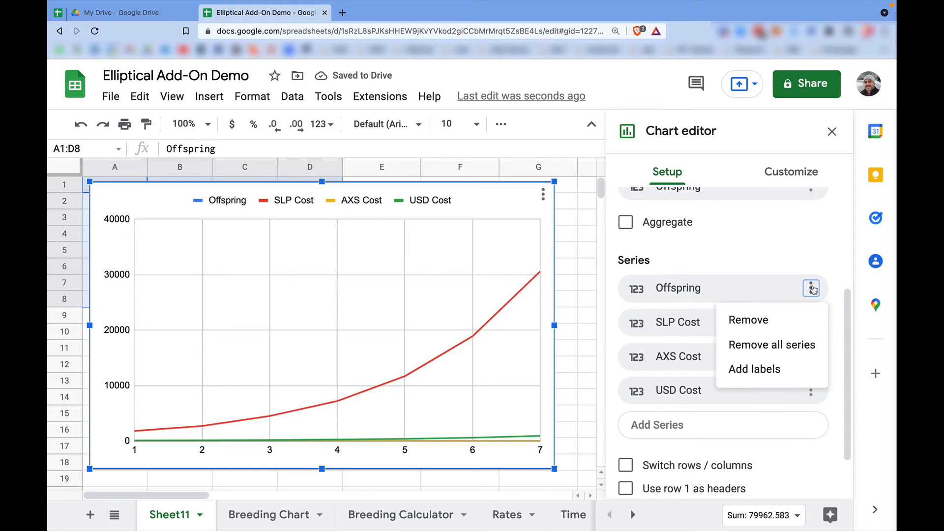
{"action": "left_click", "coordinate": [769, 319]}
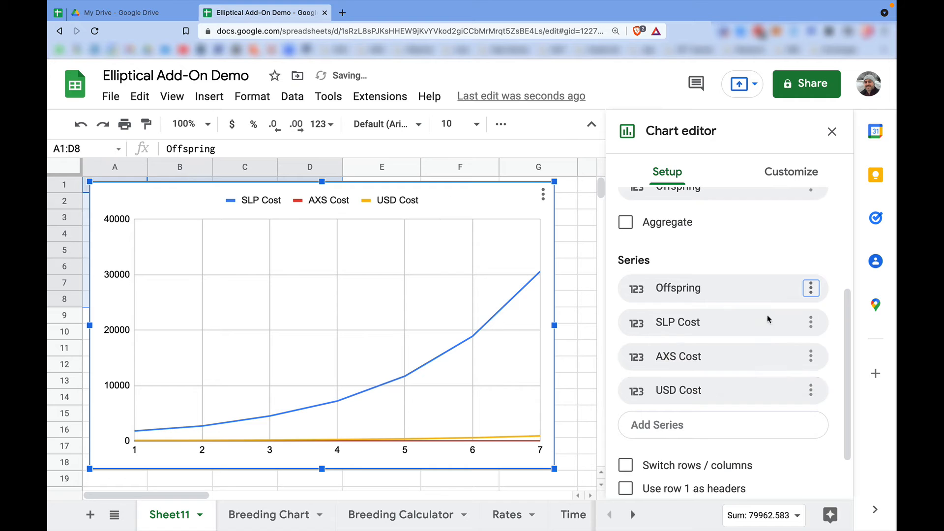
{"action": "left_click", "coordinate": [810, 288]}
{"action": "left_click", "coordinate": [762, 318]}
{"action": "left_click", "coordinate": [810, 296]}
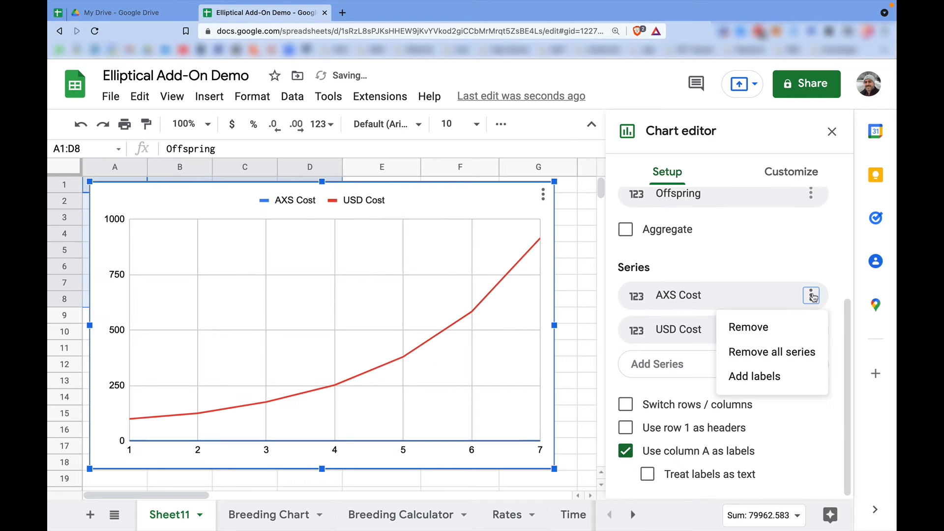
{"action": "left_click", "coordinate": [765, 325]}
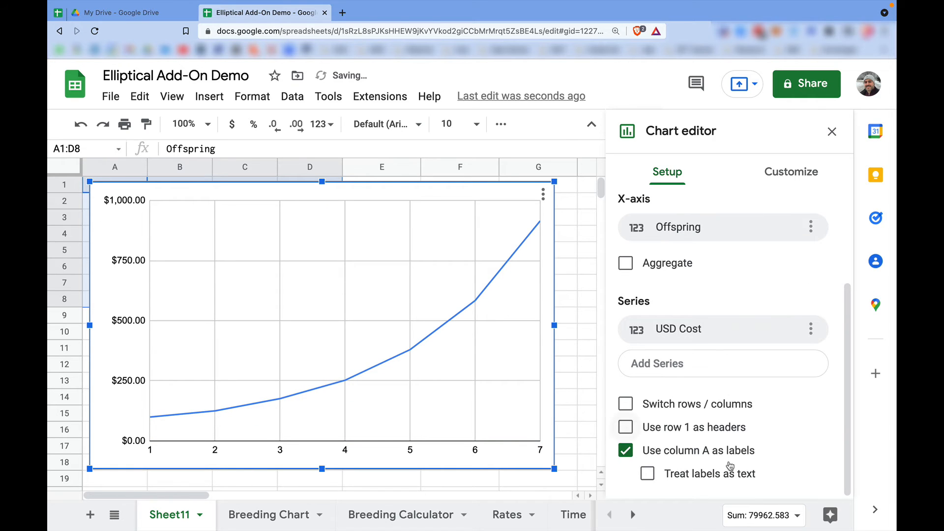
Try treating the column A labels as text in the line chart.
{"action": "left_click", "coordinate": [648, 473]}
{"action": "left_click", "coordinate": [647, 473]}
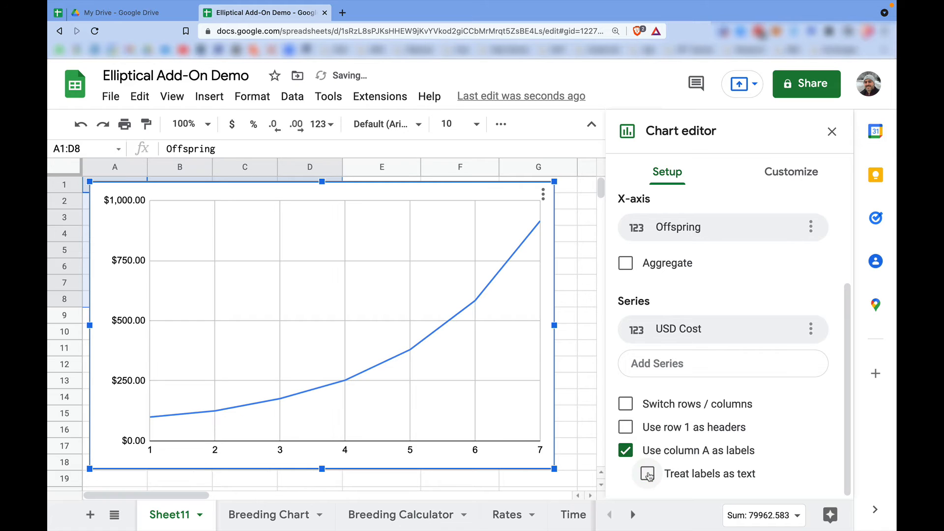
{"action": "left_click", "coordinate": [647, 475]}
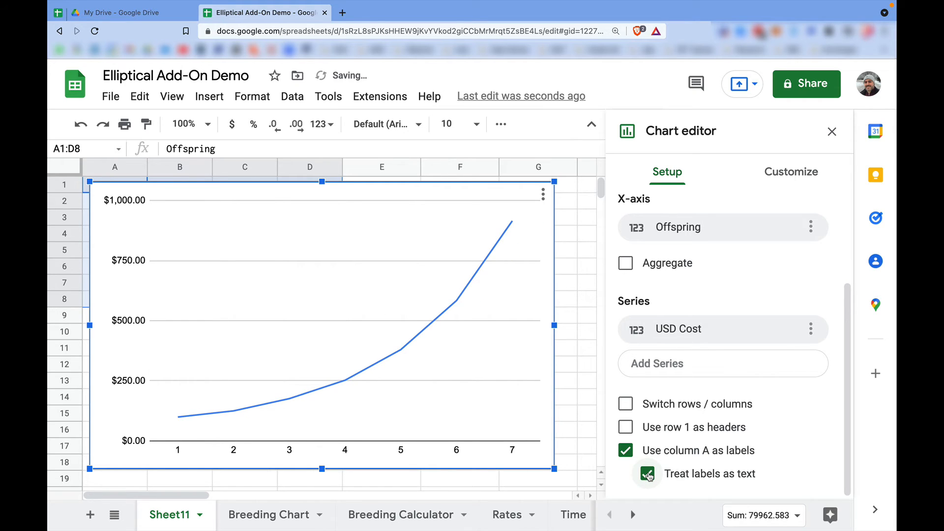
{"action": "left_click", "coordinate": [648, 474]}
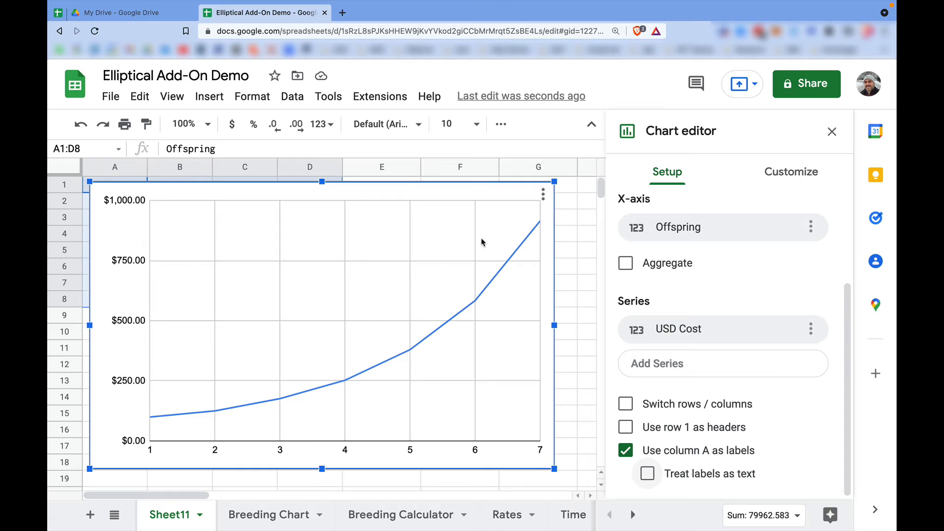
Turn on Smooth in the chart style so the USD Cost line is curved.
{"action": "left_click", "coordinate": [797, 173]}
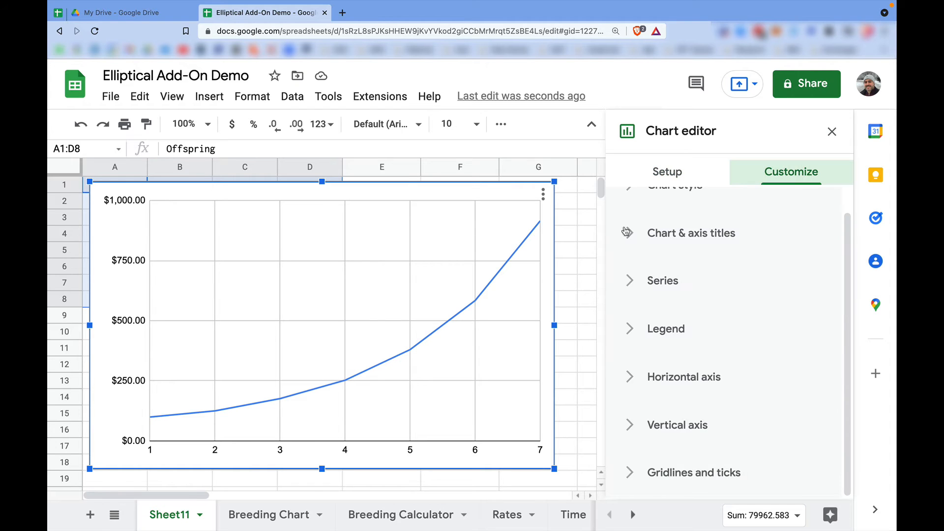
{"action": "left_click", "coordinate": [630, 211]}
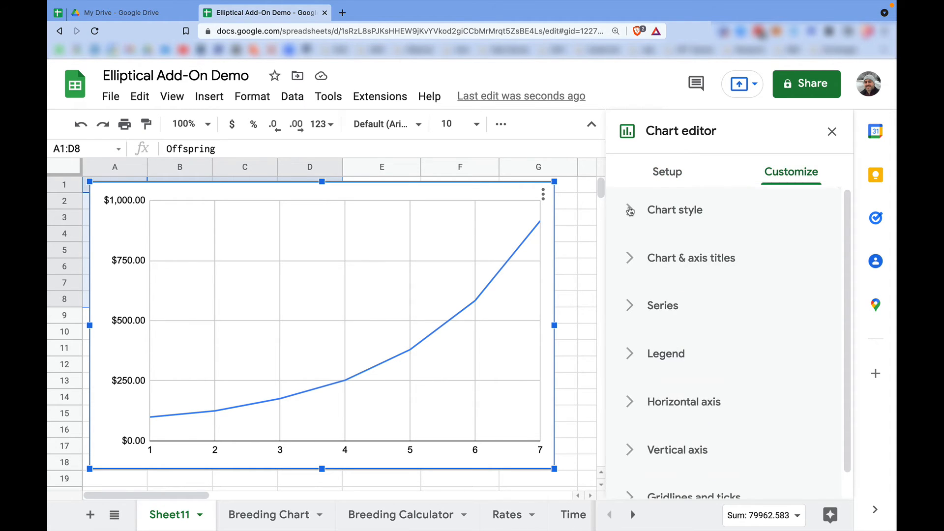
{"action": "left_click", "coordinate": [627, 402]}
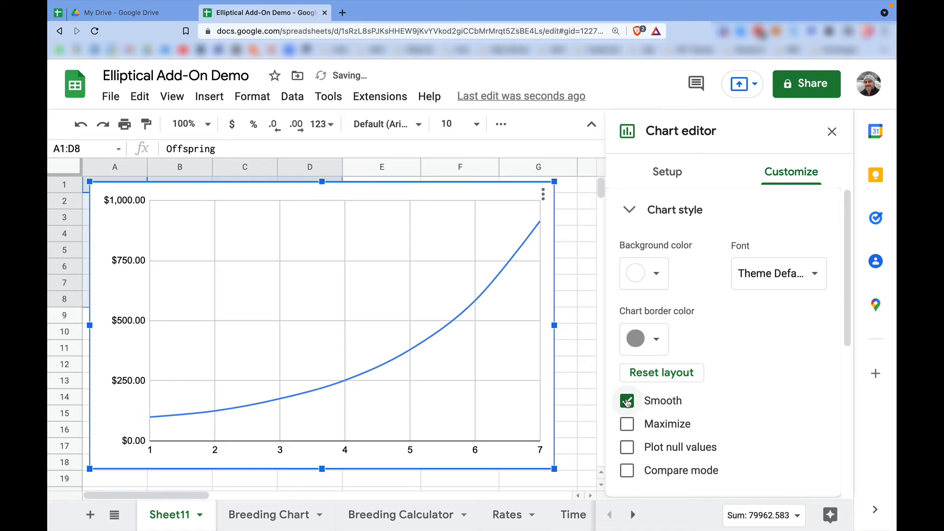
Turn on data labels for the USD Cost series.
{"action": "scroll", "coordinate": [718, 381], "scroll_direction": "down", "scroll_amount": 3}
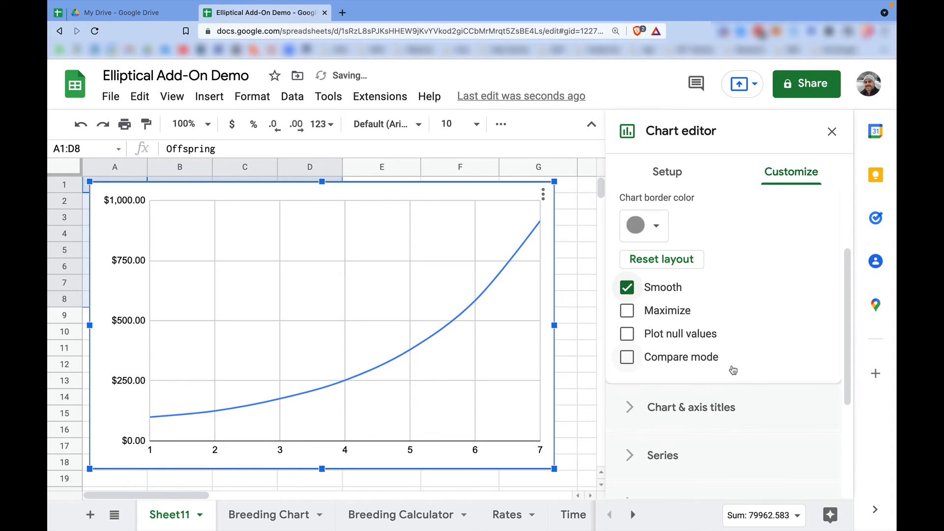
{"action": "scroll", "coordinate": [627, 415], "scroll_direction": "down", "scroll_amount": 1}
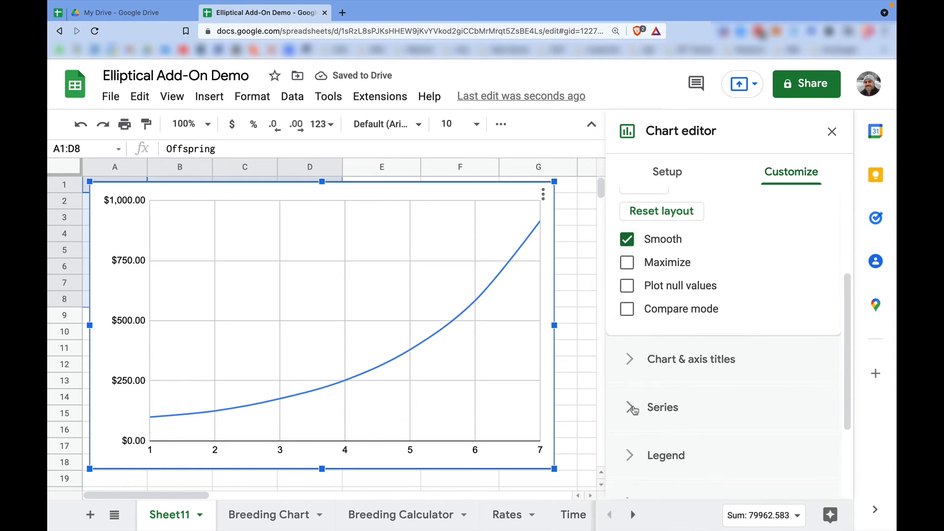
{"action": "left_click", "coordinate": [629, 406]}
{"action": "scroll", "coordinate": [726, 231], "scroll_direction": "down", "scroll_amount": 2}
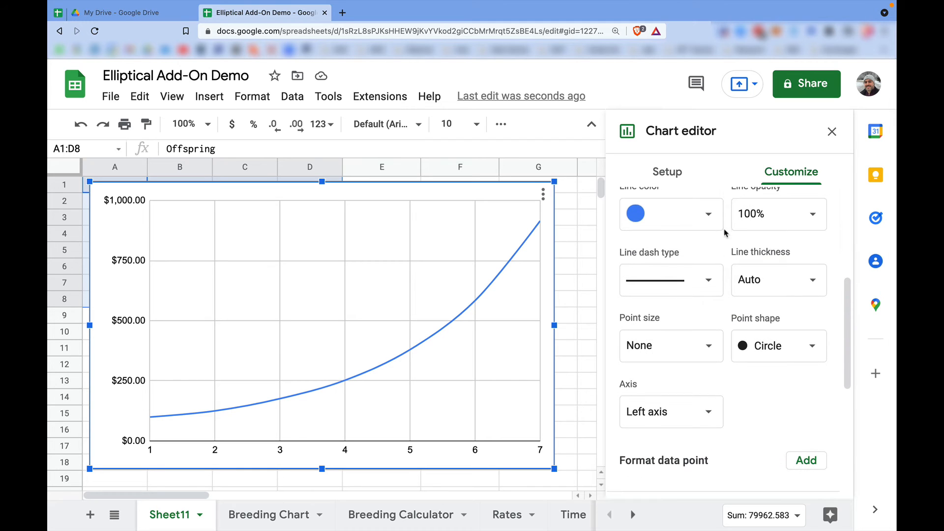
{"action": "scroll", "coordinate": [726, 258], "scroll_direction": "up", "scroll_amount": 1}
{"action": "scroll", "coordinate": [738, 251], "scroll_direction": "down", "scroll_amount": 3}
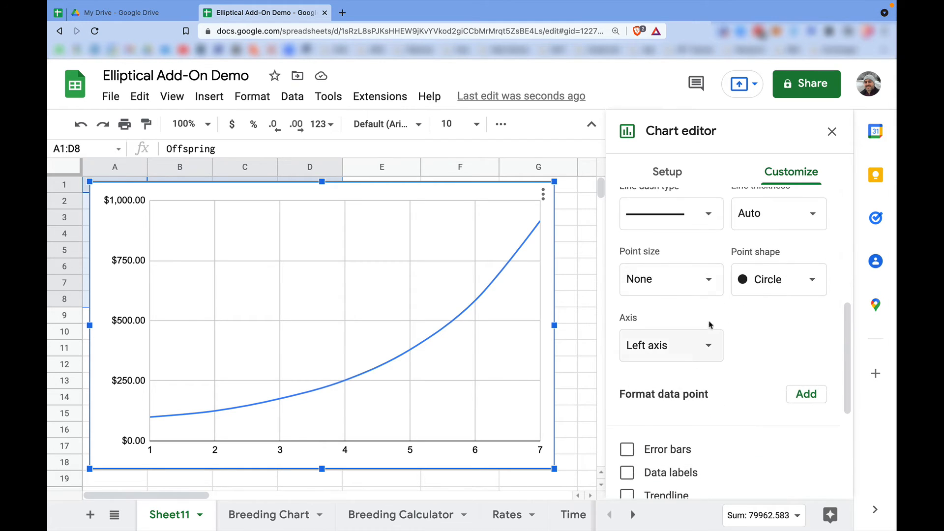
{"action": "scroll", "coordinate": [710, 285], "scroll_direction": "up", "scroll_amount": 3}
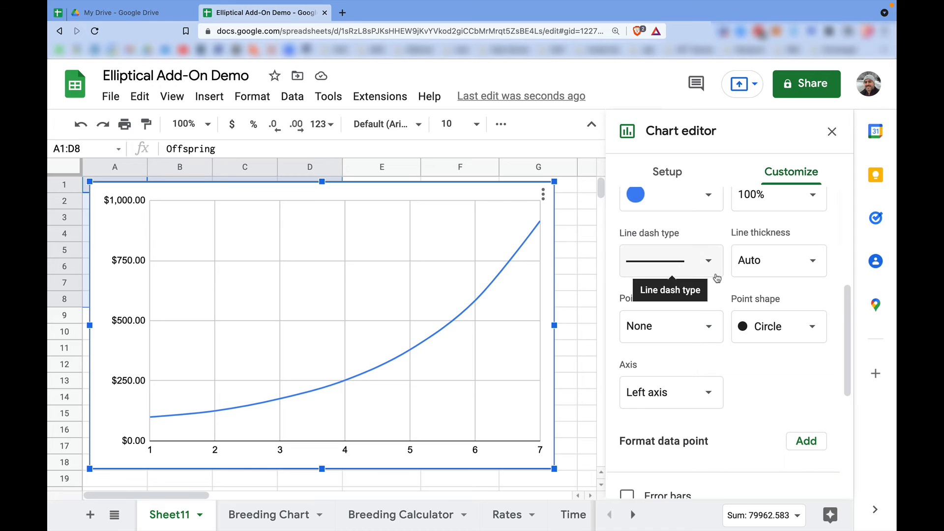
{"action": "scroll", "coordinate": [716, 301], "scroll_direction": "down", "scroll_amount": 5}
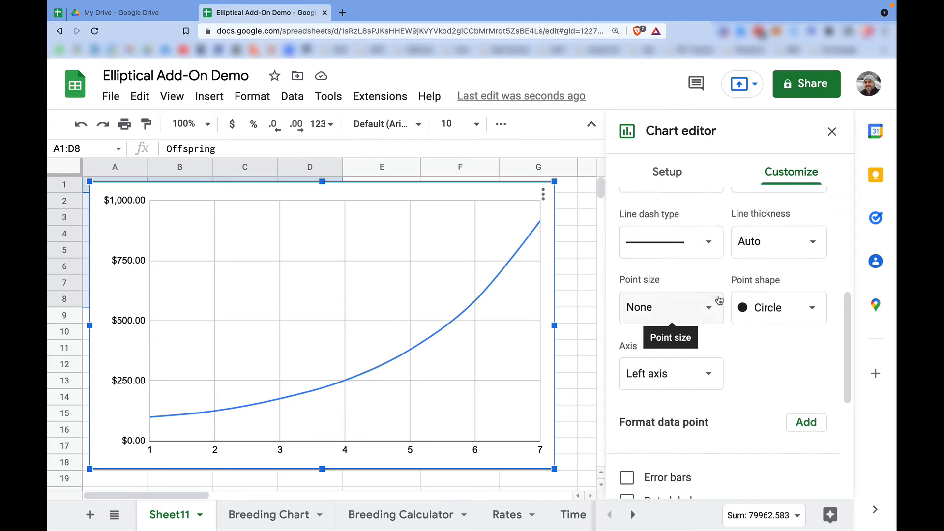
{"action": "left_click", "coordinate": [628, 374]}
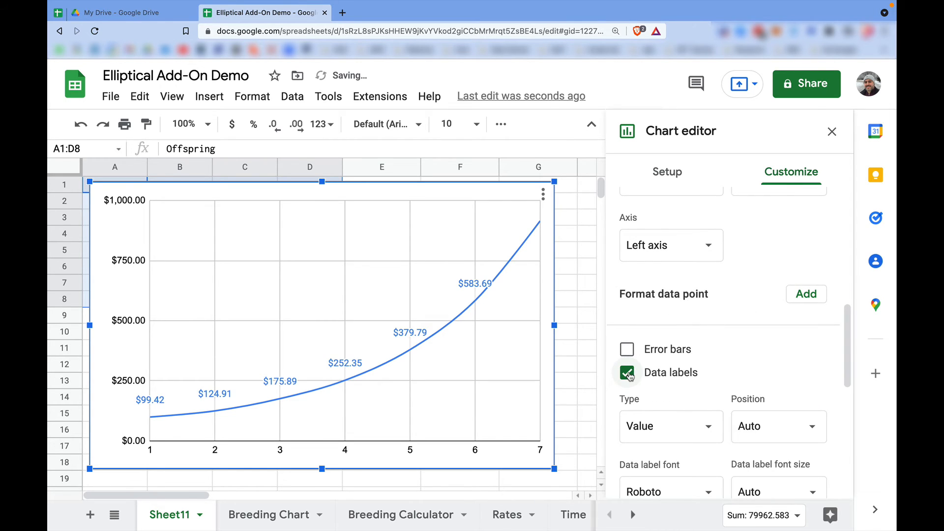
Set the point size of the USD Cost series to 7px.
{"action": "scroll", "coordinate": [719, 346], "scroll_direction": "up", "scroll_amount": 3}
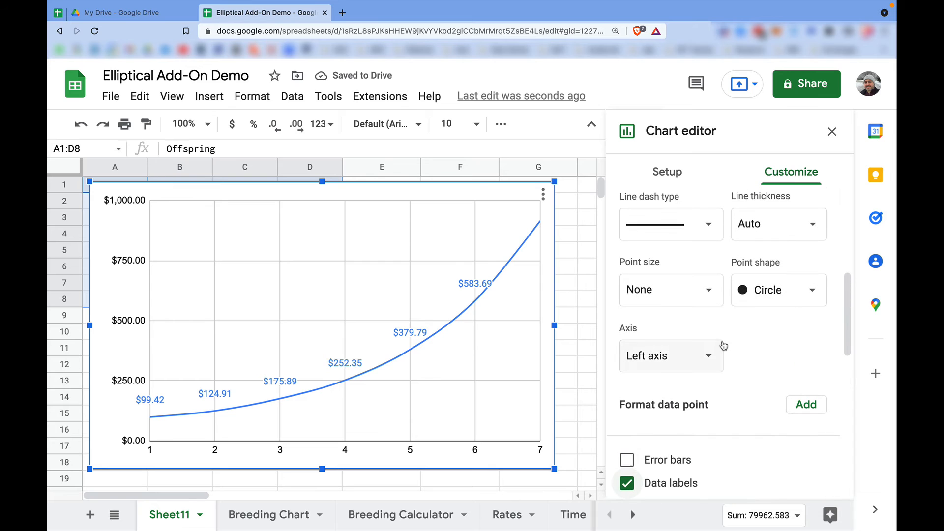
{"action": "left_click", "coordinate": [707, 297]}
{"action": "left_click", "coordinate": [648, 373]}
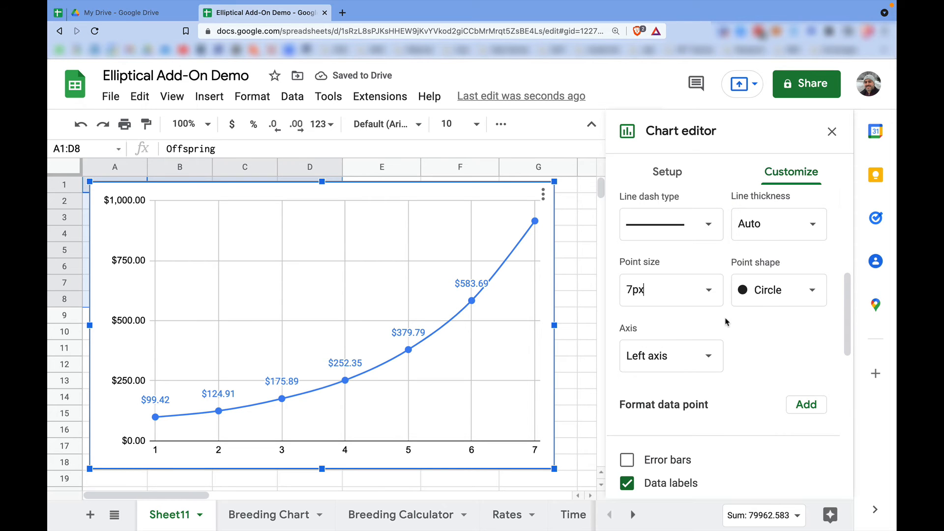
Set the chart title to "Axie Breeding Cost in USD".
{"action": "scroll", "coordinate": [725, 321], "scroll_direction": "up", "scroll_amount": 6}
{"action": "left_click", "coordinate": [629, 257]}
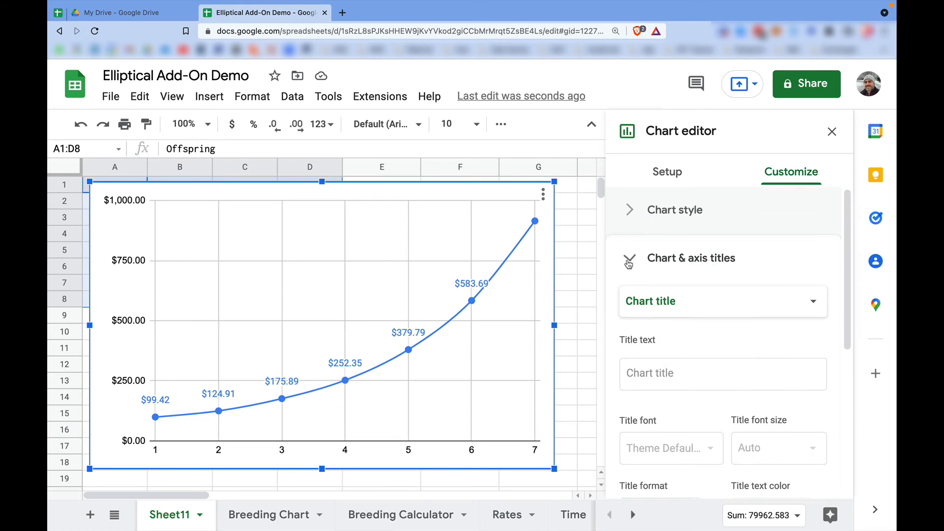
{"action": "left_click", "coordinate": [629, 257]}
{"action": "left_click", "coordinate": [629, 257]}
{"action": "left_click", "coordinate": [664, 364]}
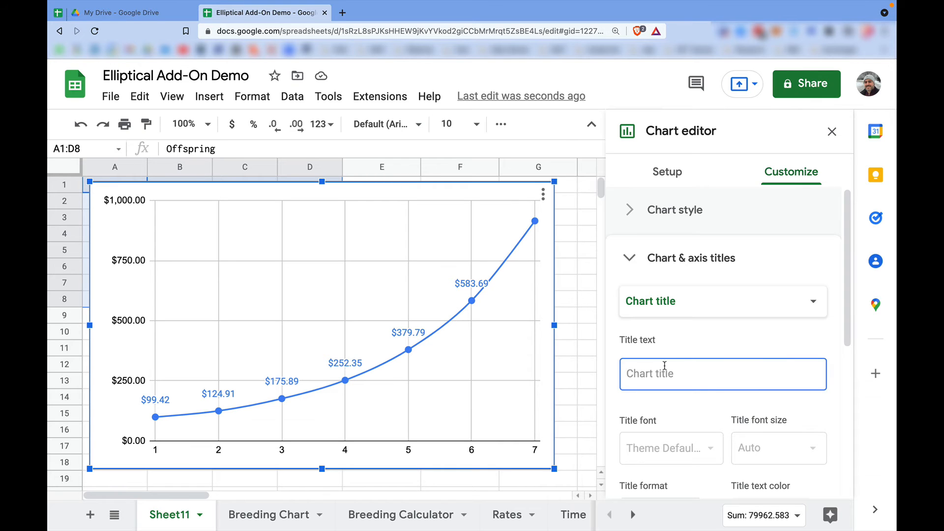
{"action": "type", "text": "Axie Breeding "}
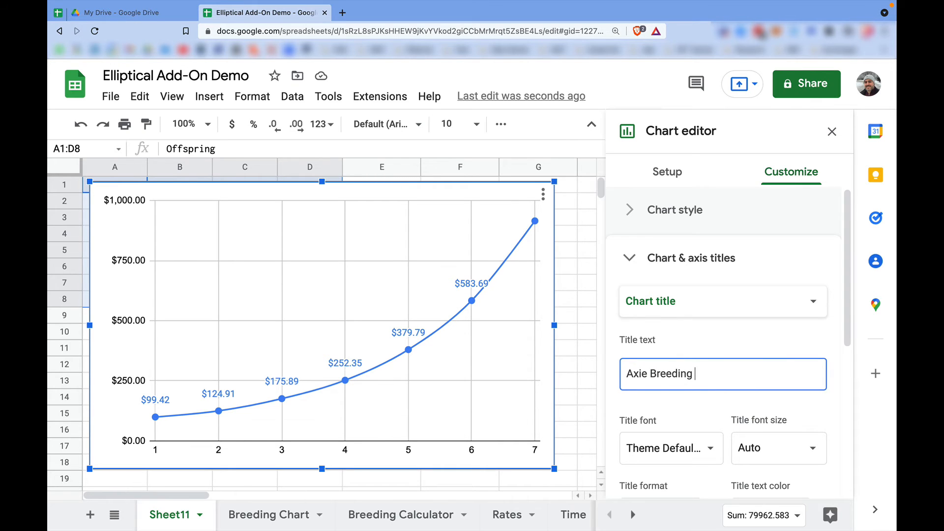
{"action": "type", "text": "Cost in USD"}
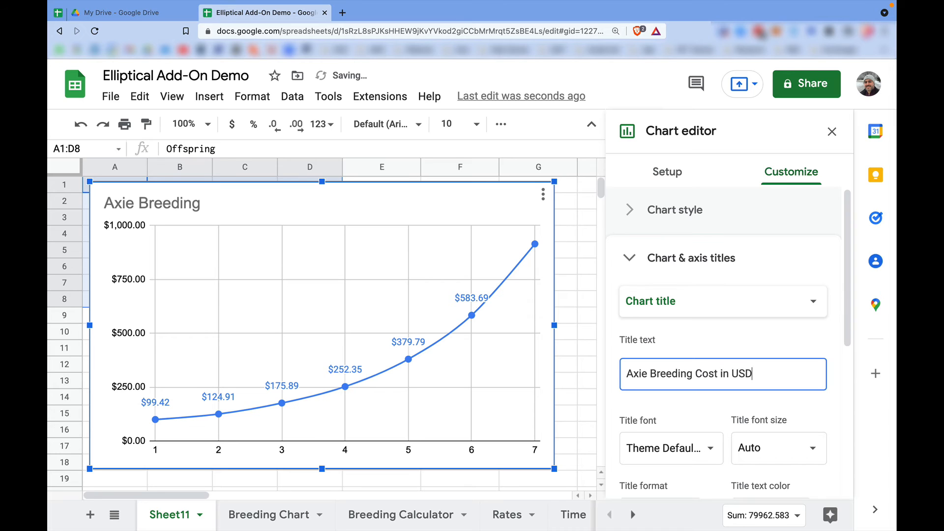
Set the chart's horizontal axis title to "Offsprings".
{"action": "scroll", "coordinate": [827, 352], "scroll_direction": "down", "scroll_amount": 3}
{"action": "scroll", "coordinate": [796, 287], "scroll_direction": "up", "scroll_amount": 2}
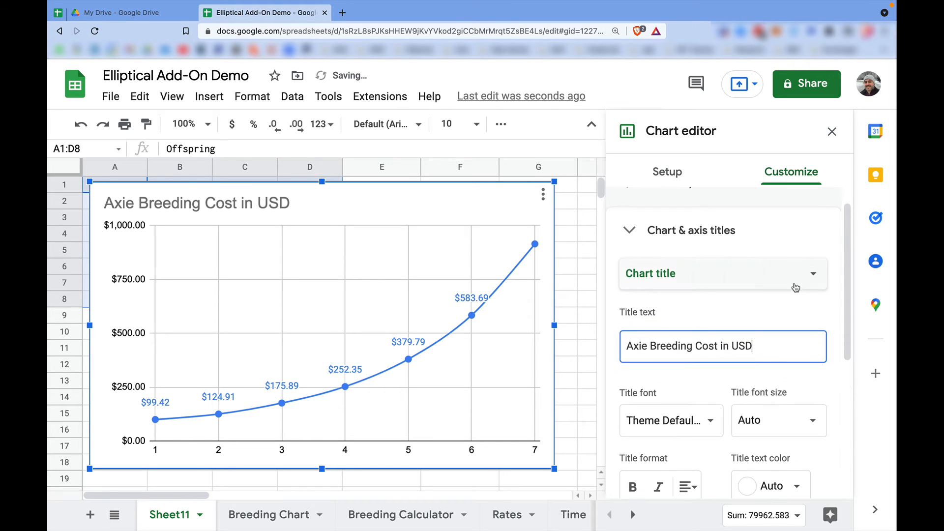
{"action": "left_click", "coordinate": [795, 273]}
{"action": "left_click", "coordinate": [684, 325]}
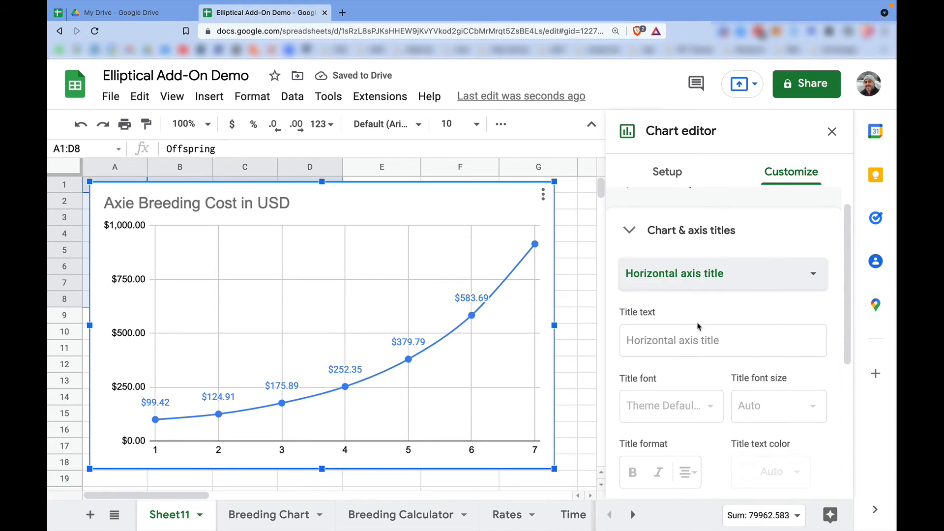
{"action": "left_click", "coordinate": [681, 344]}
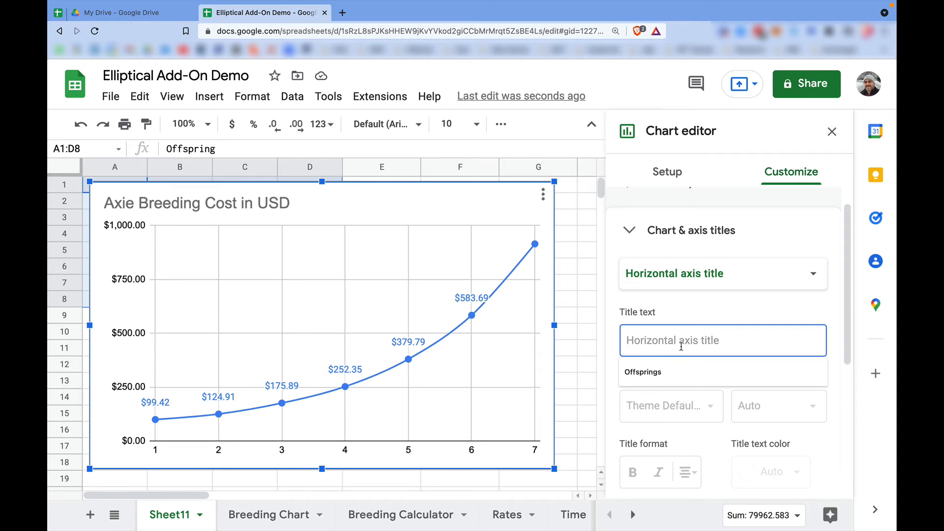
{"action": "type", "text": "Offs"}
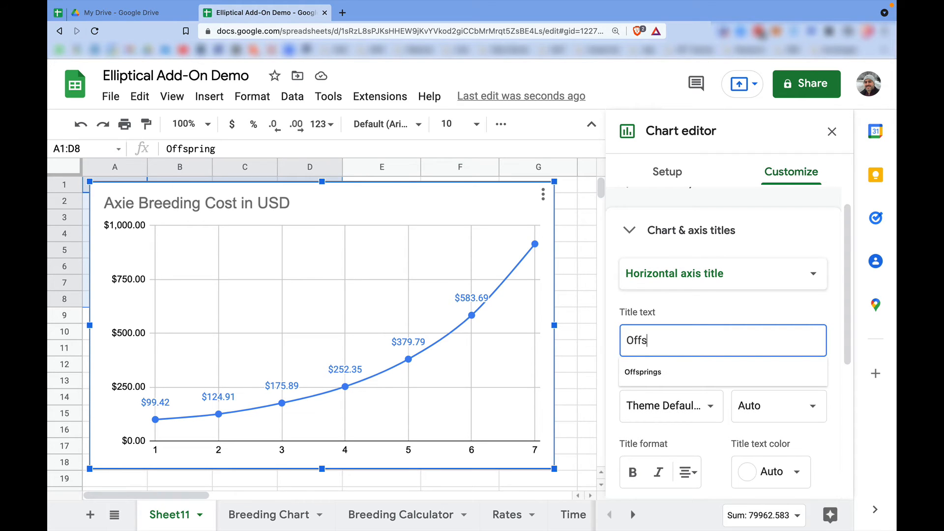
{"action": "type", "text": "prings"}
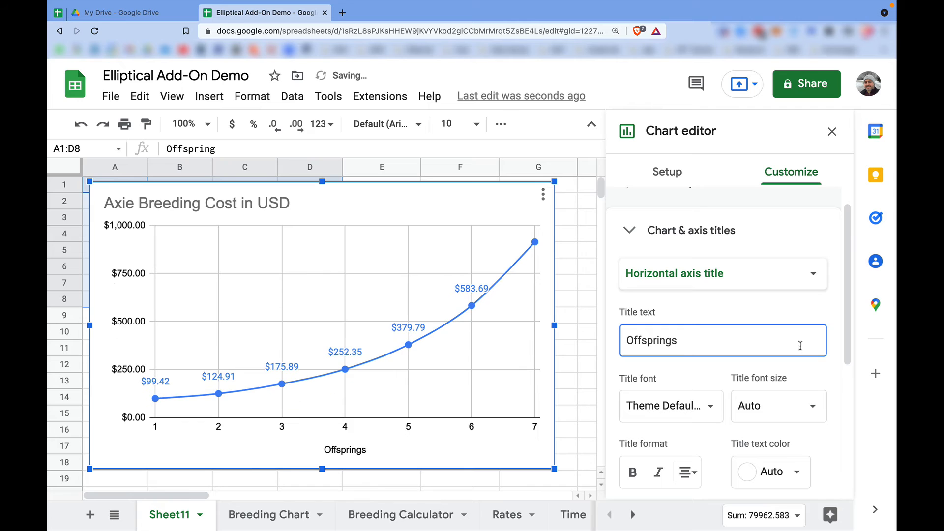
Set the chart's vertical axis title to "US Dollars".
{"action": "left_click", "coordinate": [747, 274]}
{"action": "left_click", "coordinate": [698, 295]}
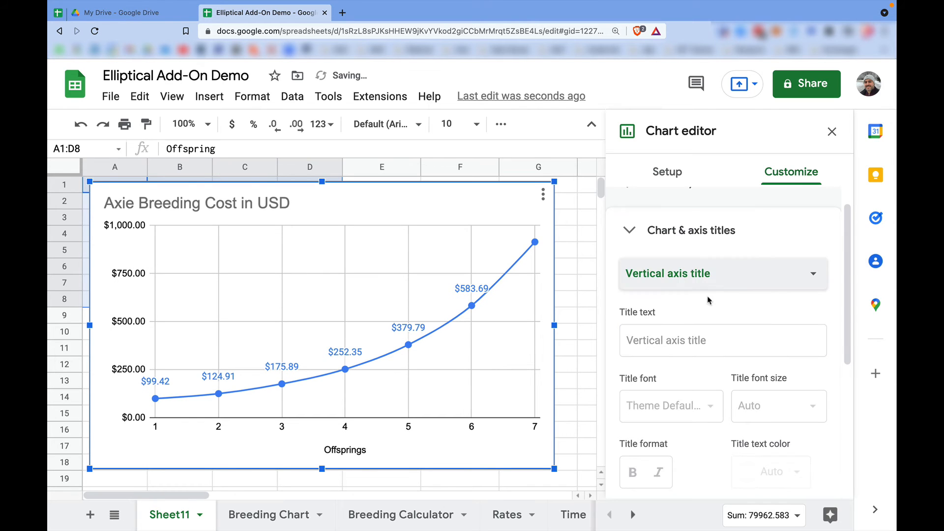
{"action": "left_click", "coordinate": [693, 339]}
{"action": "type", "text": "US Dollars"}
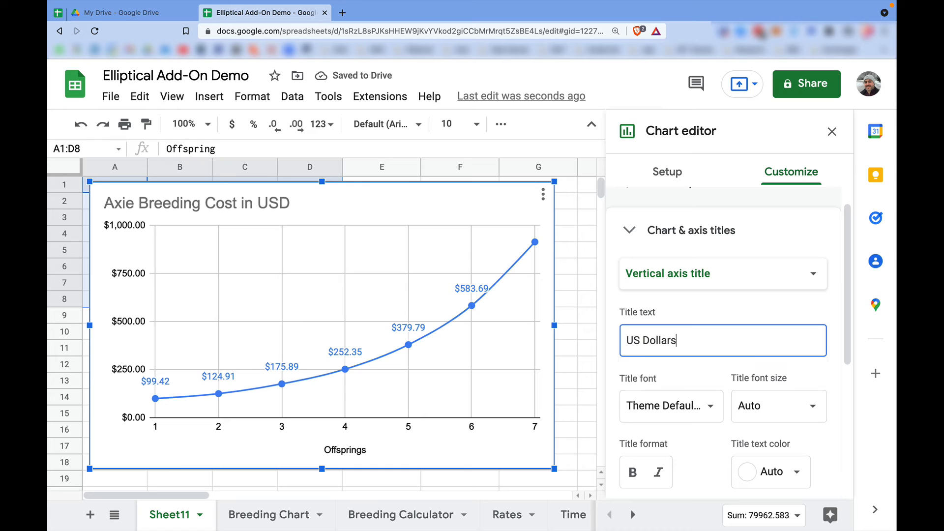
{"action": "left_click", "coordinate": [720, 306]}
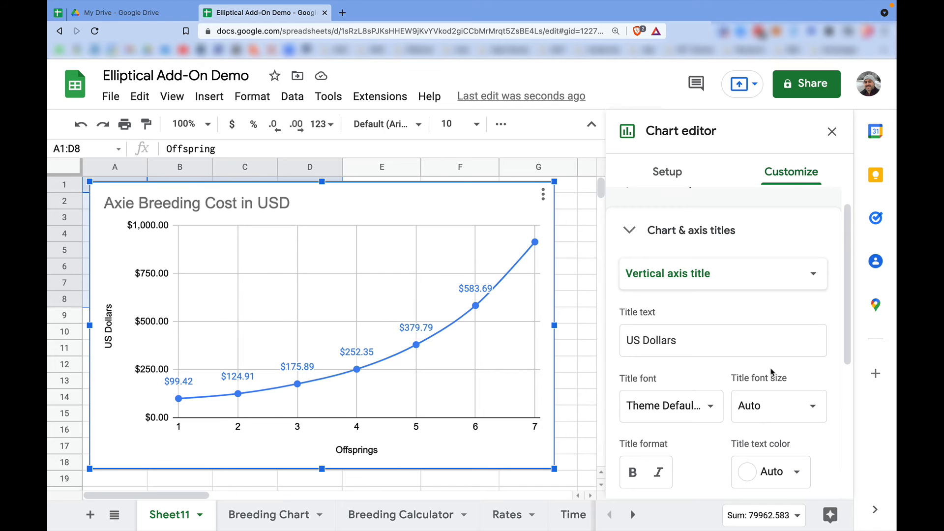
Set the chart's horizontal axis range to a minimum of 0 and a maximum of 8.
{"action": "scroll", "coordinate": [772, 372], "scroll_direction": "down", "scroll_amount": 4}
{"action": "scroll", "coordinate": [772, 372], "scroll_direction": "down", "scroll_amount": 2}
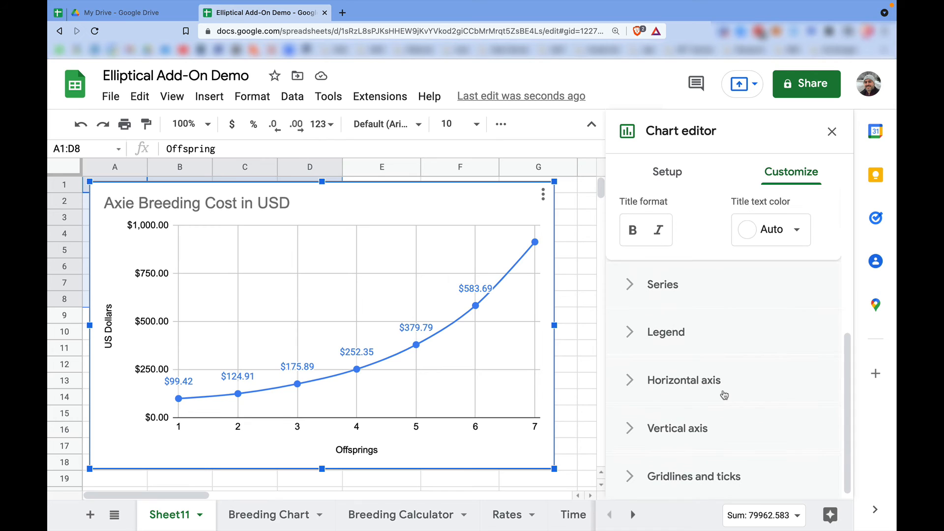
{"action": "left_click", "coordinate": [629, 376]}
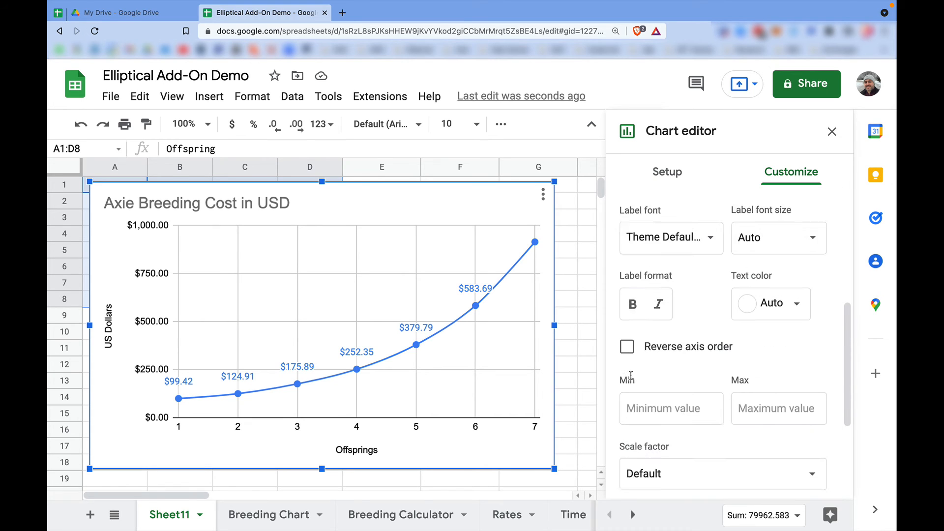
{"action": "left_click", "coordinate": [659, 362]}
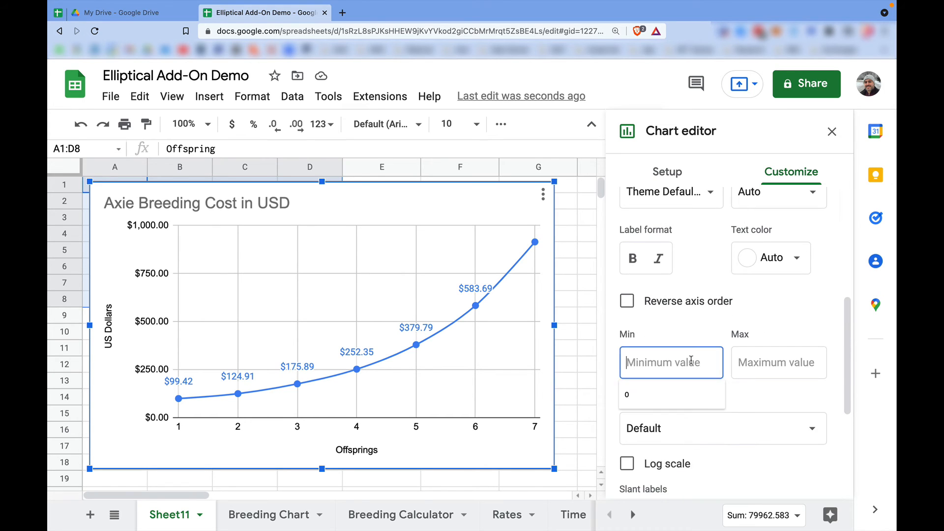
{"action": "type", "text": "0"}
{"action": "left_click", "coordinate": [768, 361]}
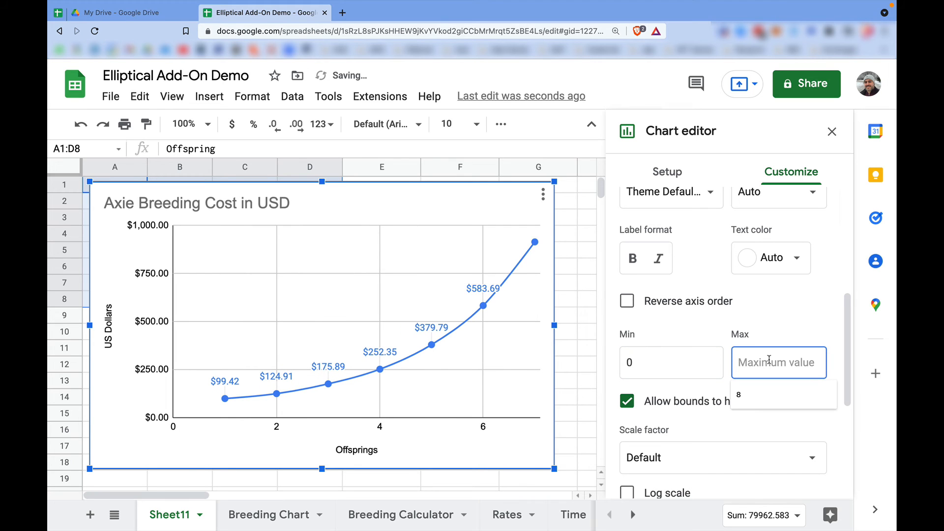
{"action": "type", "text": "8"}
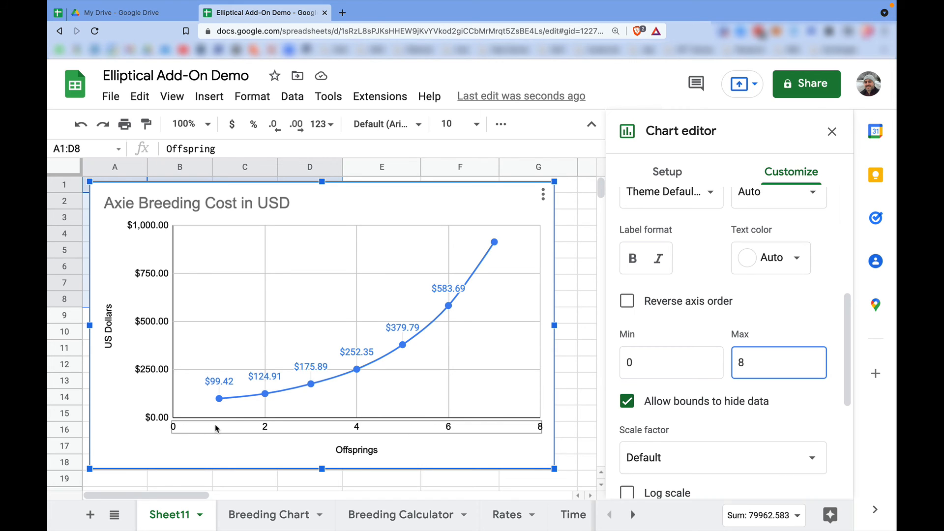
Change the horizontal axis major gridline spacing type to Step, with a major step of 1.
{"action": "scroll", "coordinate": [813, 413], "scroll_direction": "down", "scroll_amount": 5}
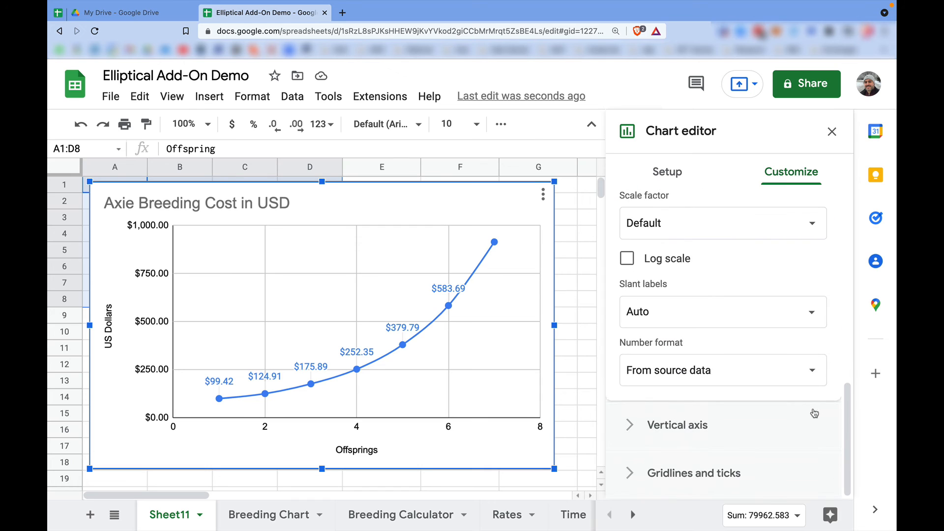
{"action": "left_click", "coordinate": [634, 473]}
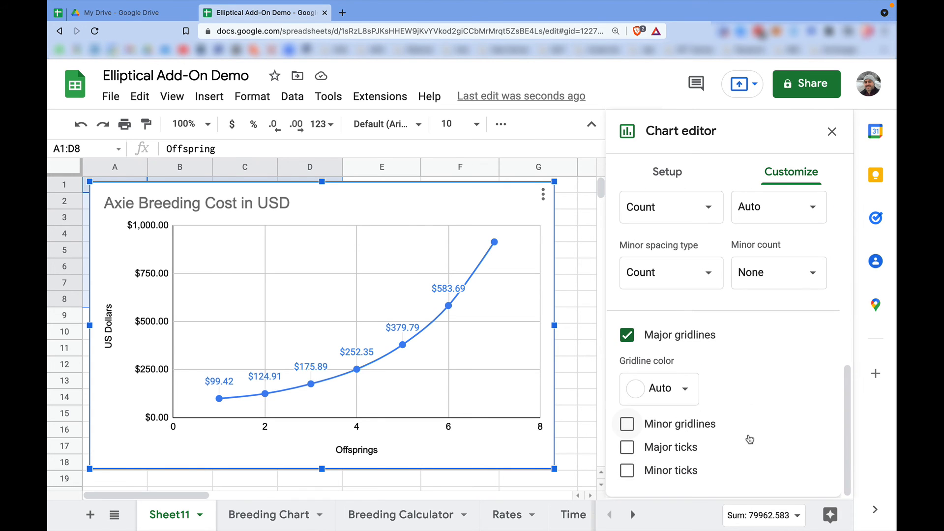
{"action": "scroll", "coordinate": [775, 325], "scroll_direction": "up", "scroll_amount": 2}
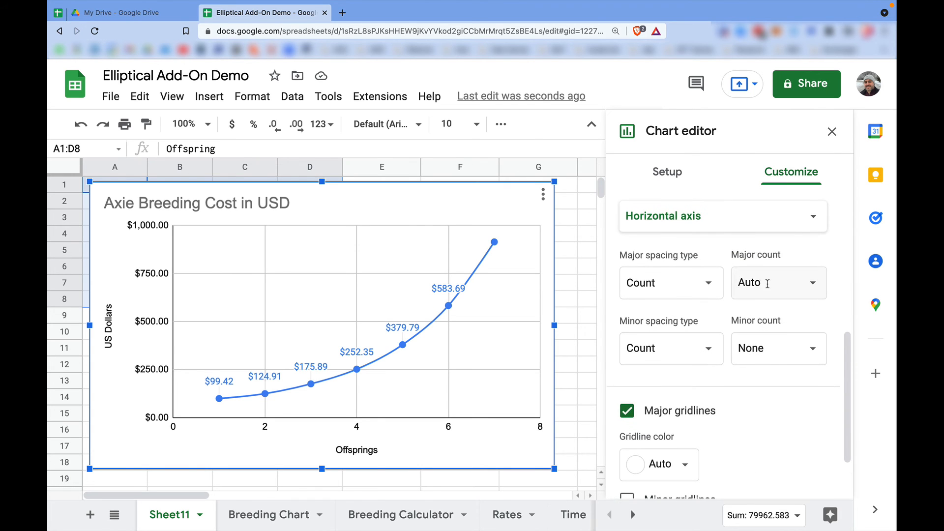
{"action": "left_click", "coordinate": [813, 282]}
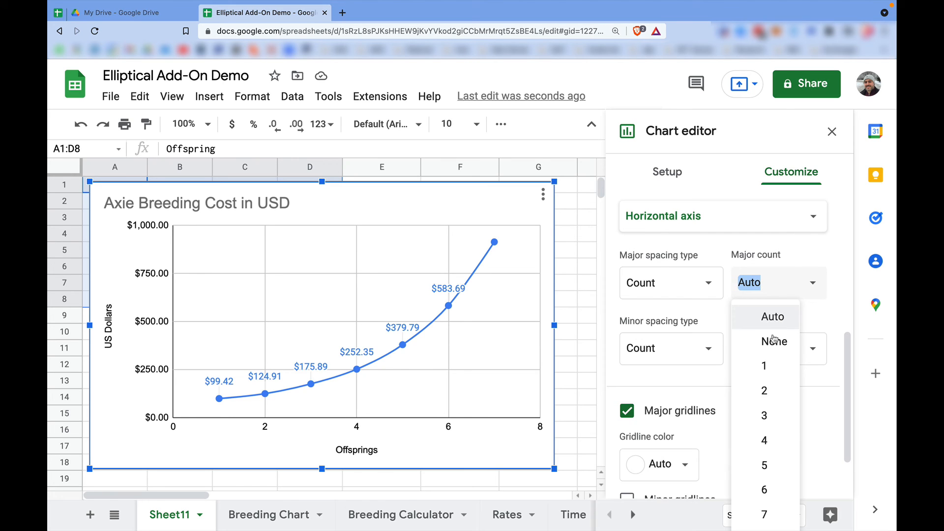
{"action": "left_click", "coordinate": [698, 285]}
{"action": "left_click", "coordinate": [639, 253]}
{"action": "left_click", "coordinate": [767, 282]}
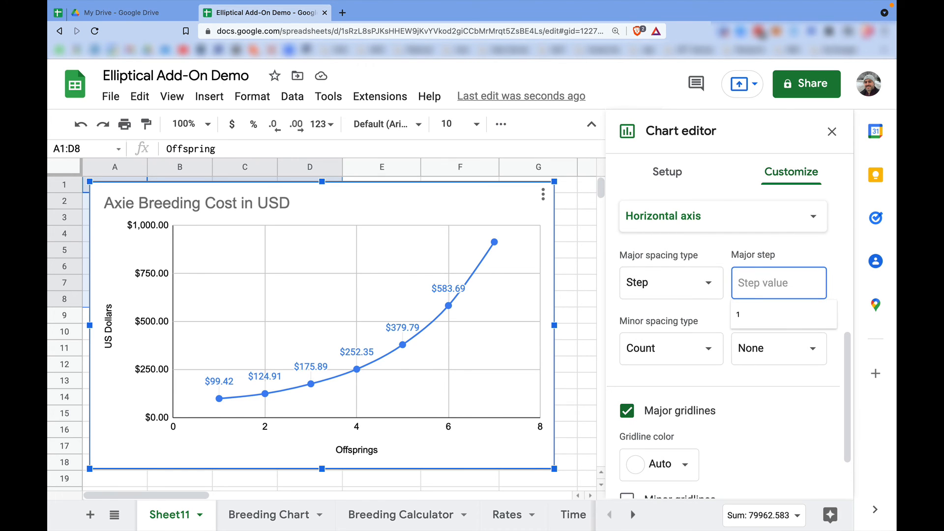
{"action": "type", "text": "1"}
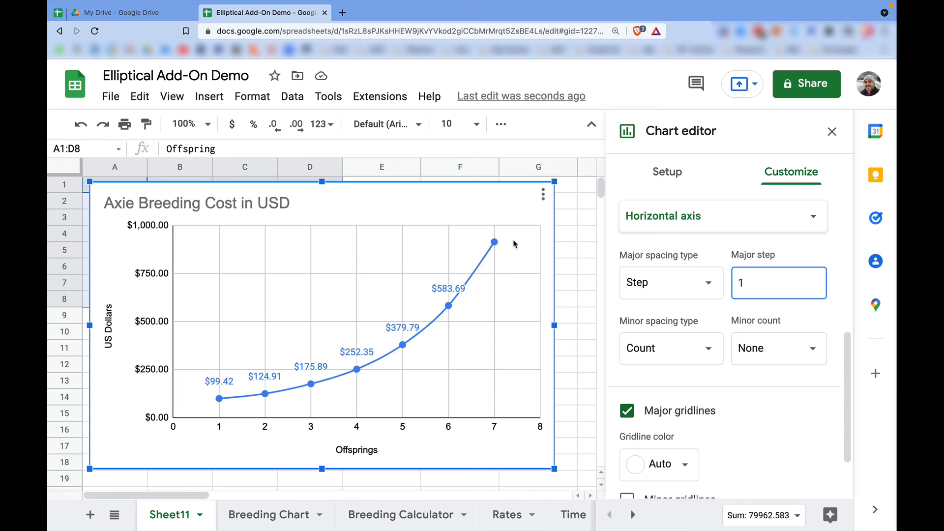
Set the data label position of the USD Cost series to Right.
{"action": "scroll", "coordinate": [715, 237], "scroll_direction": "up", "scroll_amount": 6}
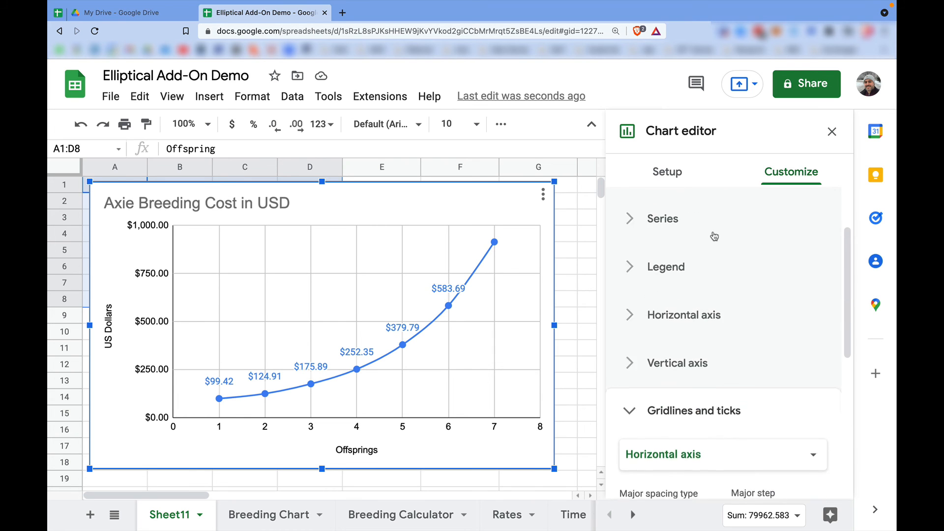
{"action": "left_click", "coordinate": [620, 306]}
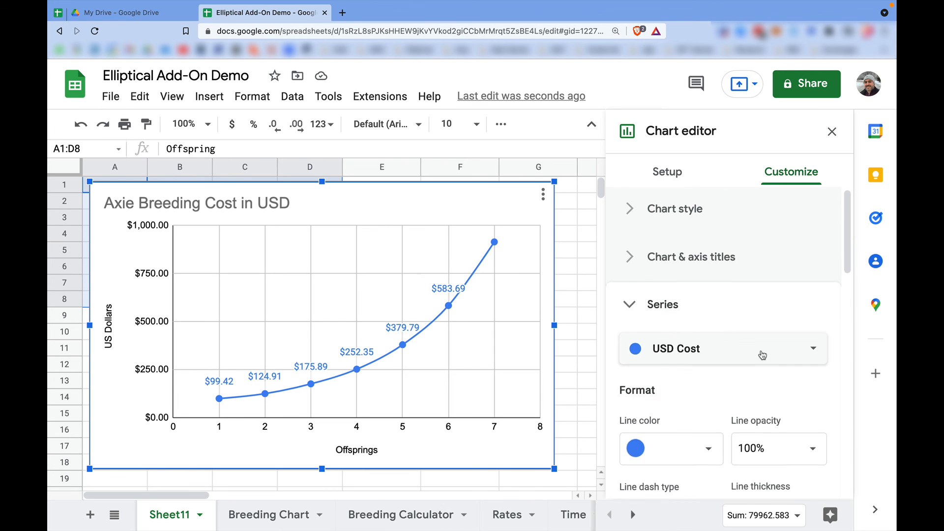
{"action": "scroll", "coordinate": [761, 350], "scroll_direction": "down", "scroll_amount": 4}
{"action": "scroll", "coordinate": [802, 375], "scroll_direction": "down", "scroll_amount": 2}
{"action": "scroll", "coordinate": [801, 374], "scroll_direction": "up", "scroll_amount": 1}
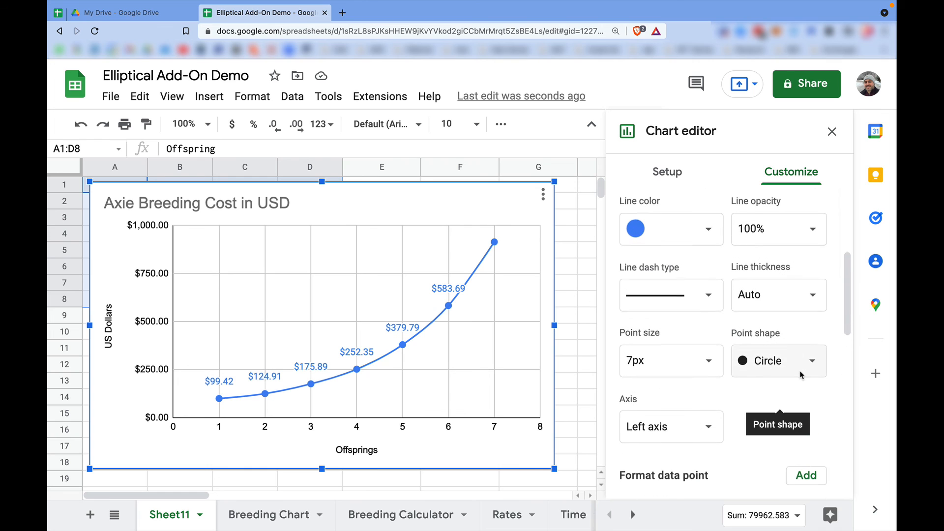
{"action": "scroll", "coordinate": [802, 295], "scroll_direction": "down", "scroll_amount": 5}
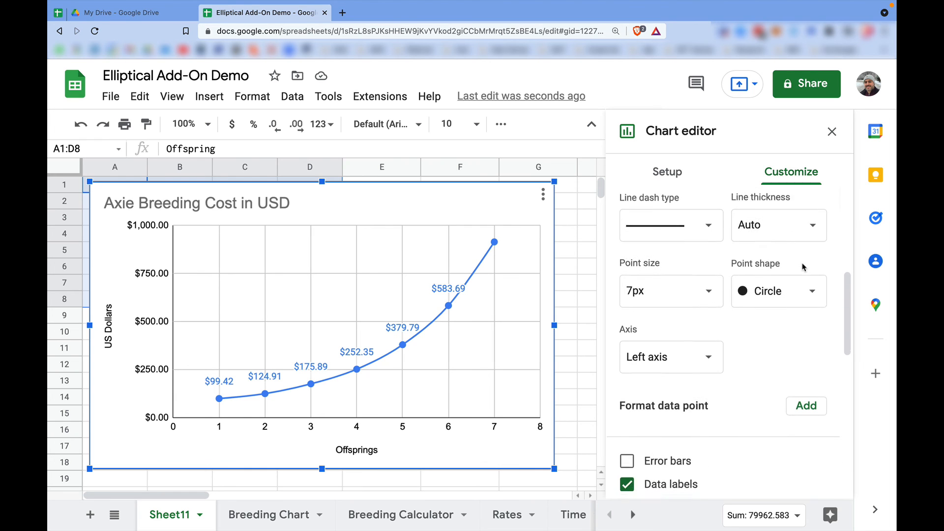
{"action": "left_click", "coordinate": [811, 374]}
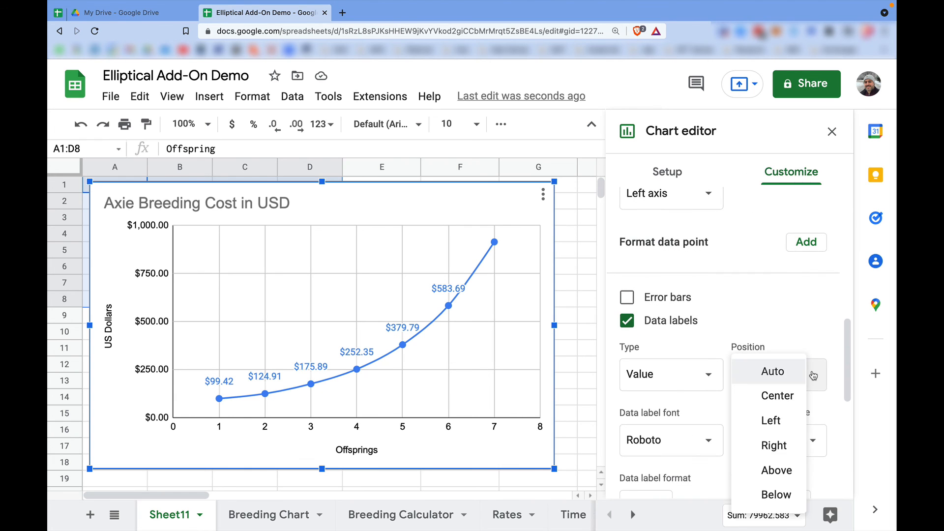
{"action": "left_click", "coordinate": [773, 445]}
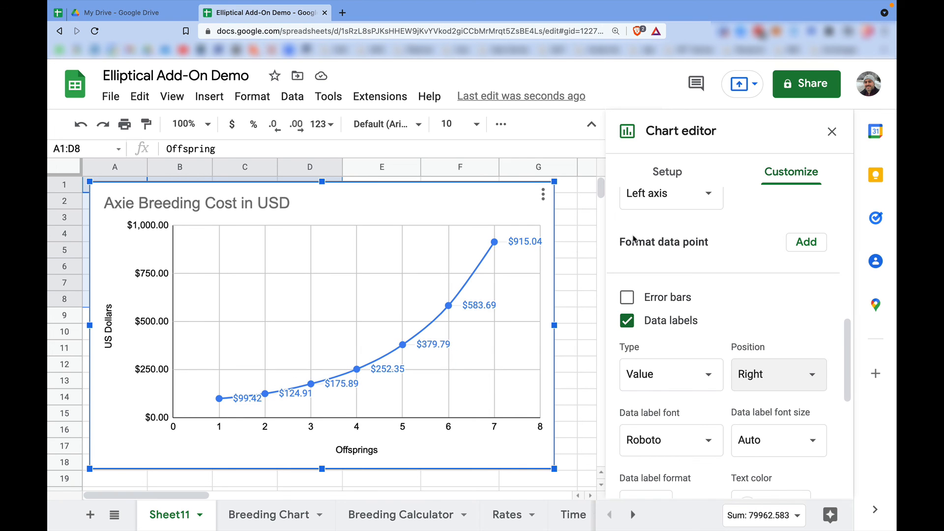
Set the line thickness of the USD Cost series to 1px.
{"action": "scroll", "coordinate": [767, 286], "scroll_direction": "up", "scroll_amount": 5}
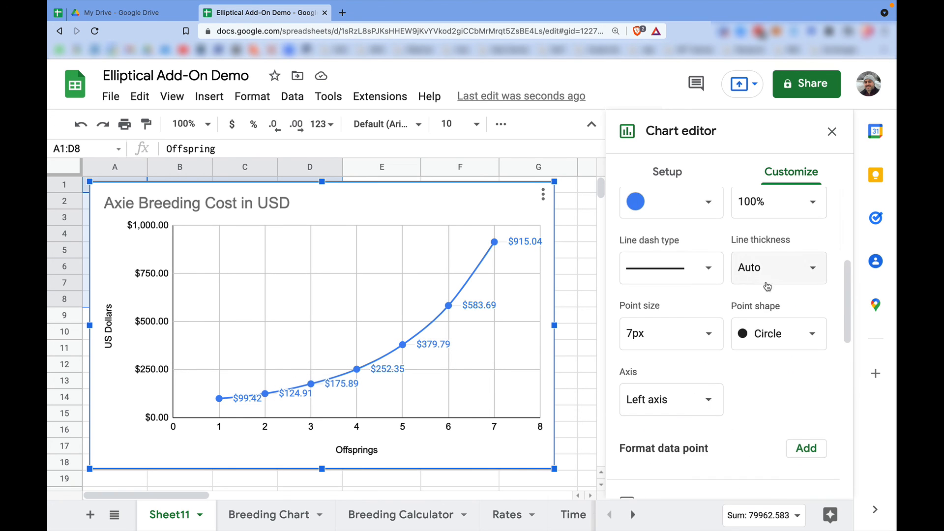
{"action": "left_click", "coordinate": [772, 321]}
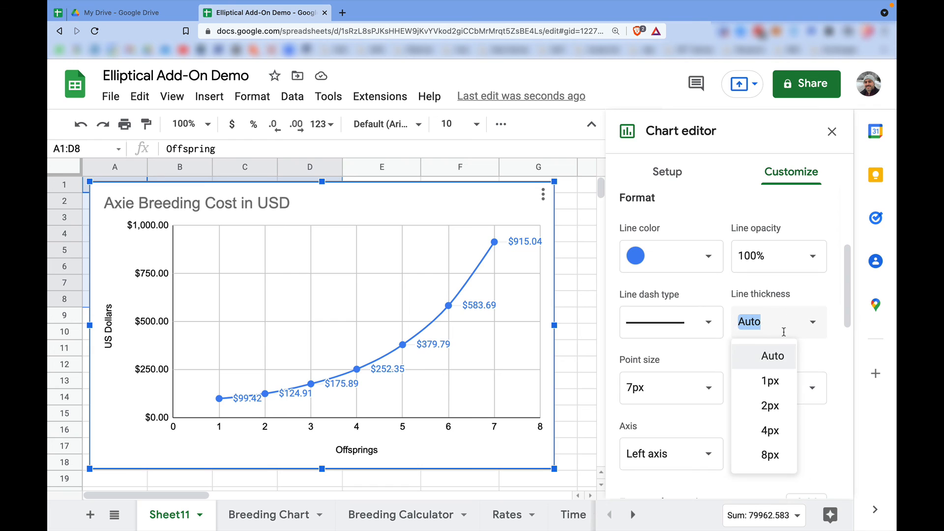
{"action": "left_click", "coordinate": [768, 380]}
{"action": "left_click", "coordinate": [816, 337]}
{"action": "left_click", "coordinate": [769, 404]}
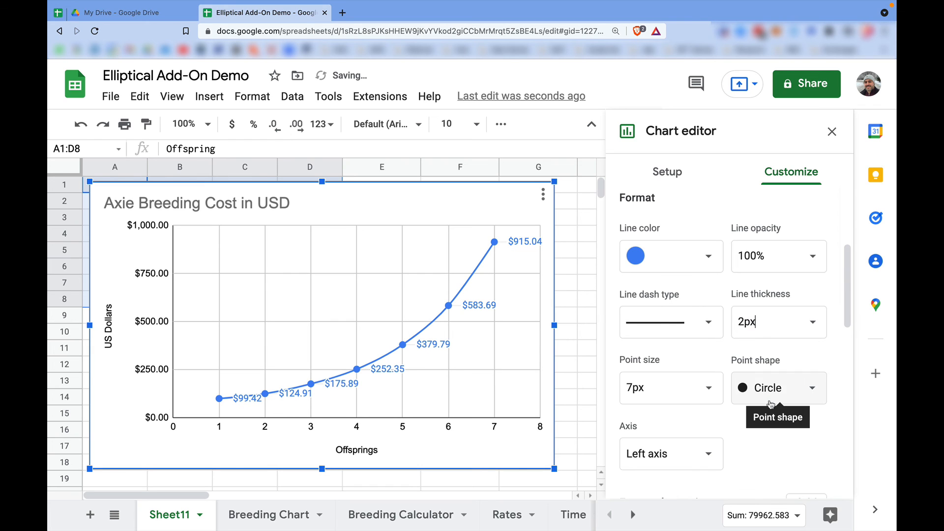
{"action": "left_click", "coordinate": [818, 335]}
{"action": "left_click", "coordinate": [766, 383]}
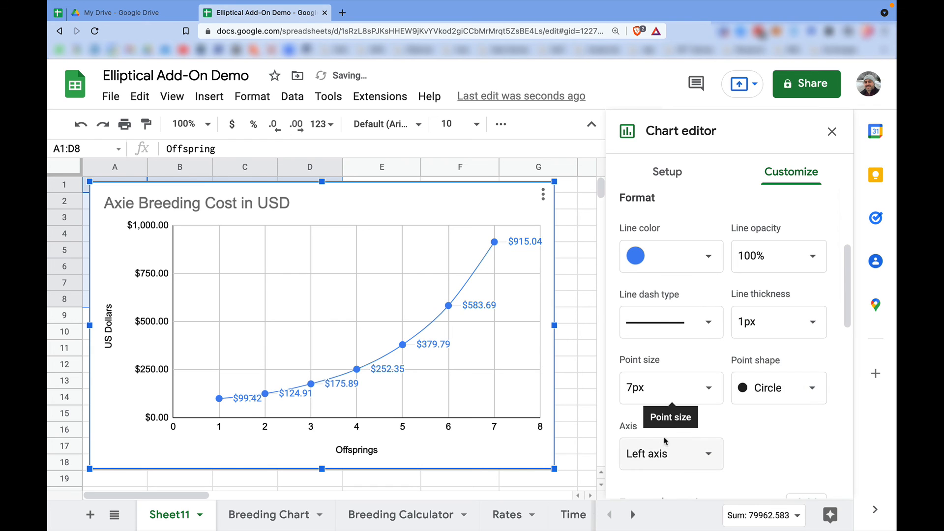
Make the data labels of the USD Cost series bold and close the chart editor.
{"action": "scroll", "coordinate": [663, 428], "scroll_direction": "down", "scroll_amount": 3}
{"action": "scroll", "coordinate": [727, 434], "scroll_direction": "down", "scroll_amount": 3}
{"action": "left_click", "coordinate": [631, 456]}
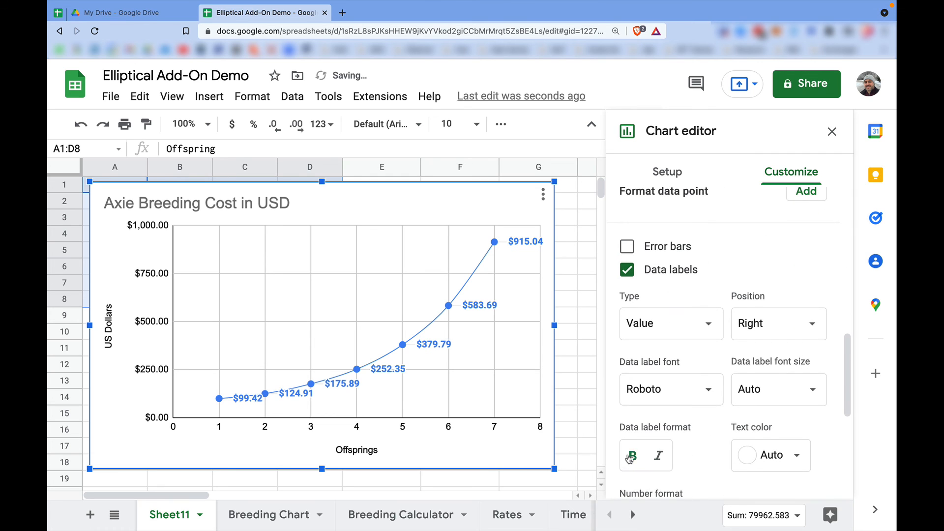
{"action": "left_click", "coordinate": [831, 132]}
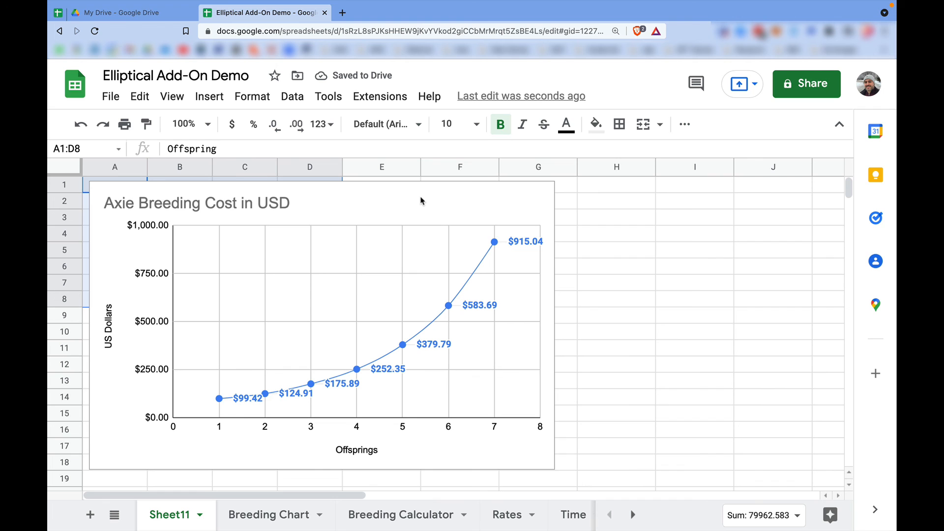
Move the chart beside the cost table so it starts at column E, then deselect it by selecting cell C12.
{"action": "left_click", "coordinate": [350, 202]}
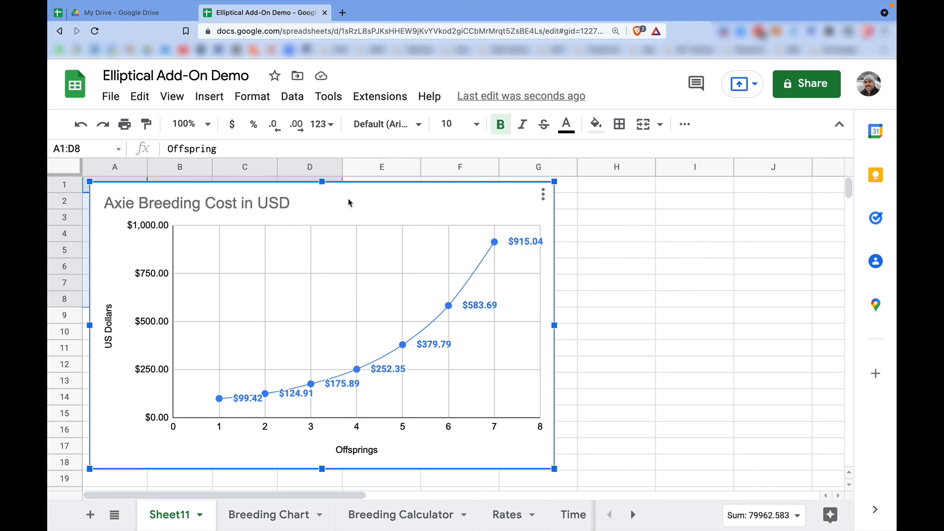
{"action": "left_click_drag", "start_coordinate": [350, 202], "coordinate": [620, 196]}
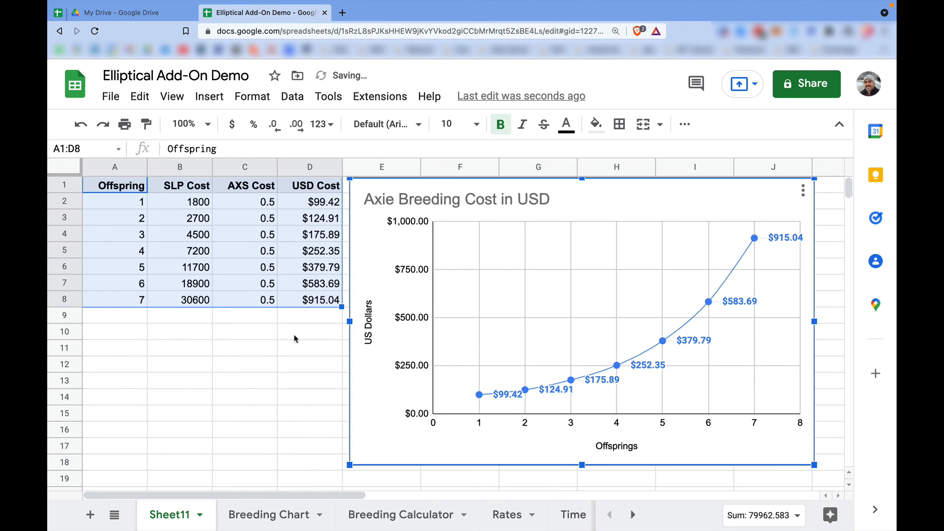
{"action": "left_click", "coordinate": [223, 371]}
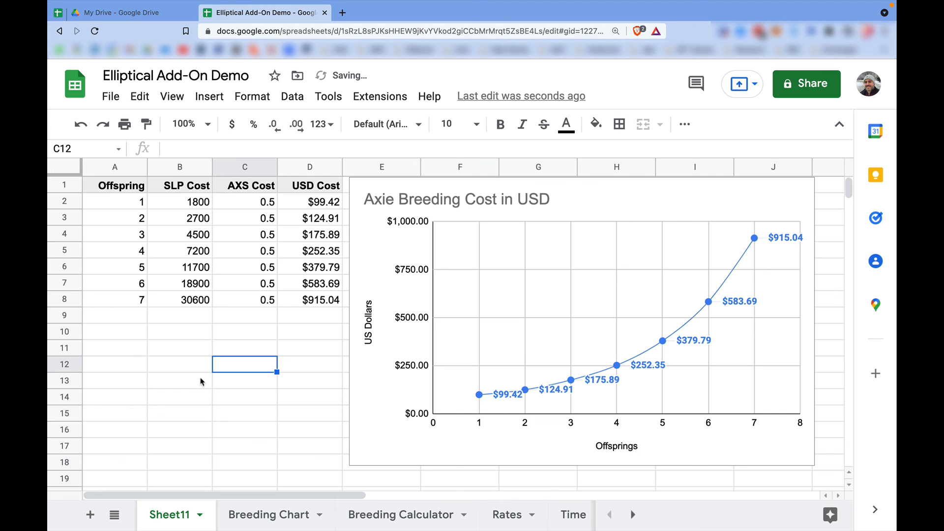